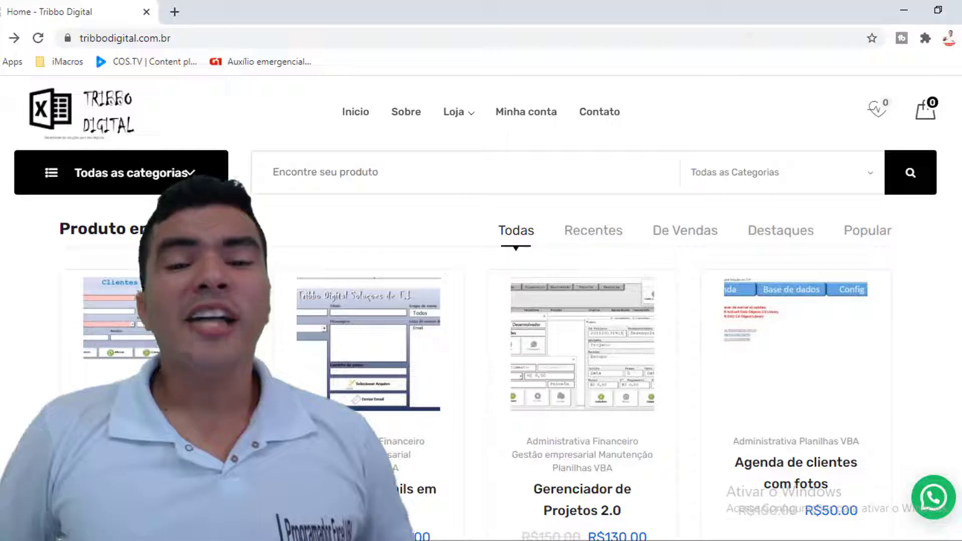
Scroll the Tribbo Digital product grid, open the WhatsApp 2.0 product page and enlarge its image.
scroll(554, 283, down, 3)
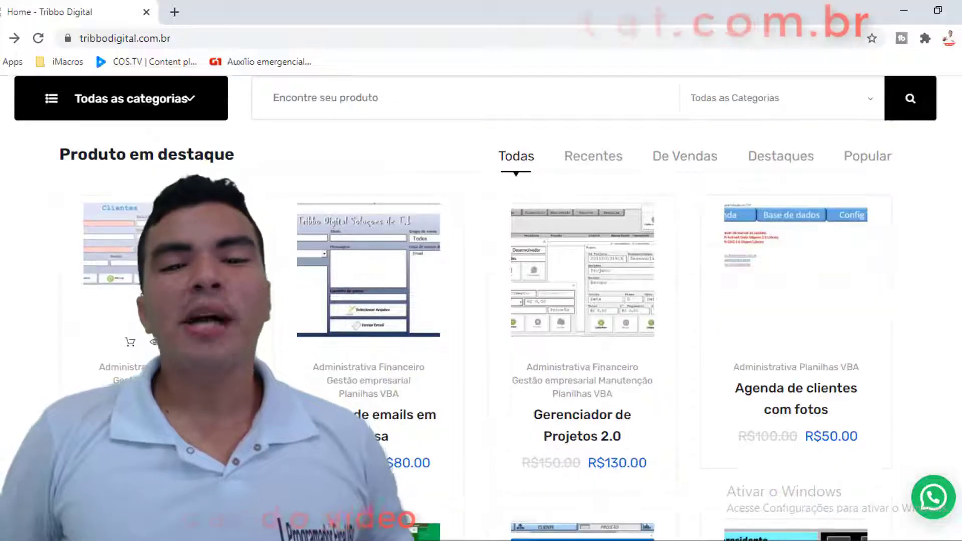
scroll(553, 283, down, 2)
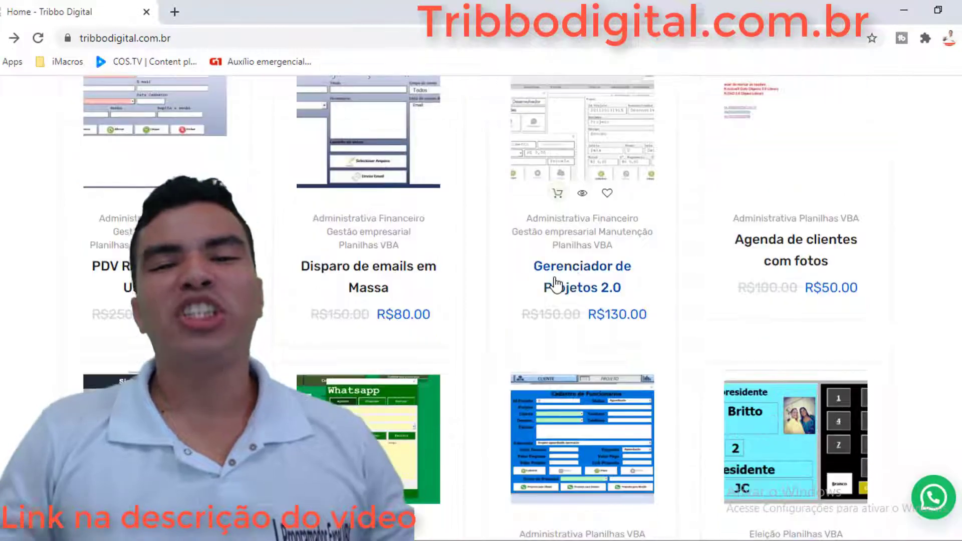
scroll(577, 264, down, 1)
scroll(576, 264, down, 1)
scroll(576, 264, down, 1)
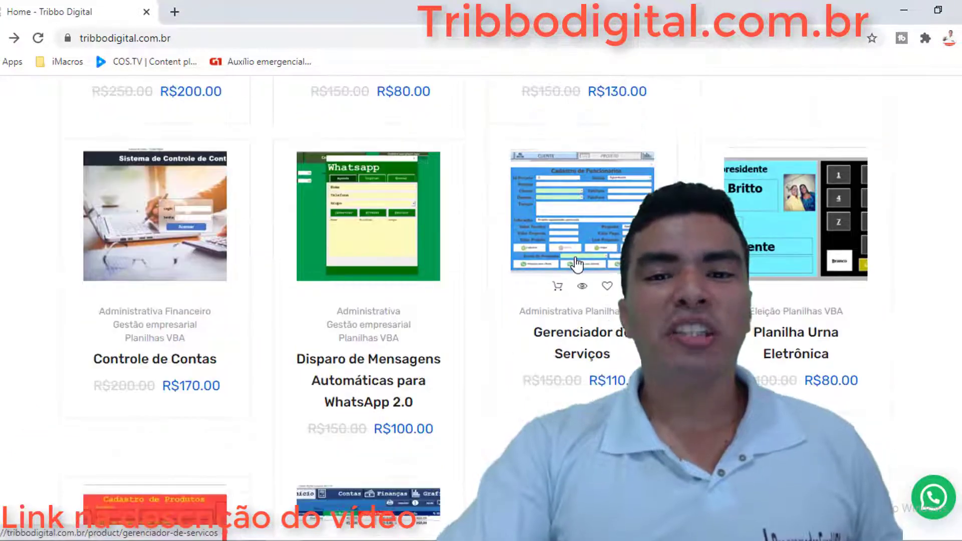
scroll(576, 264, down, 1)
scroll(576, 264, down, 1)
scroll(577, 264, down, 1)
scroll(576, 264, down, 1)
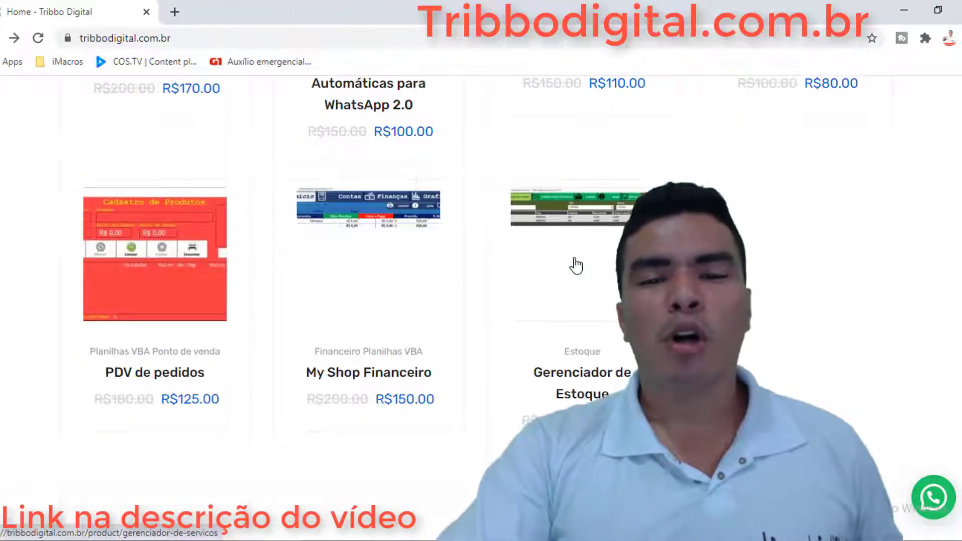
key(alt+Right)
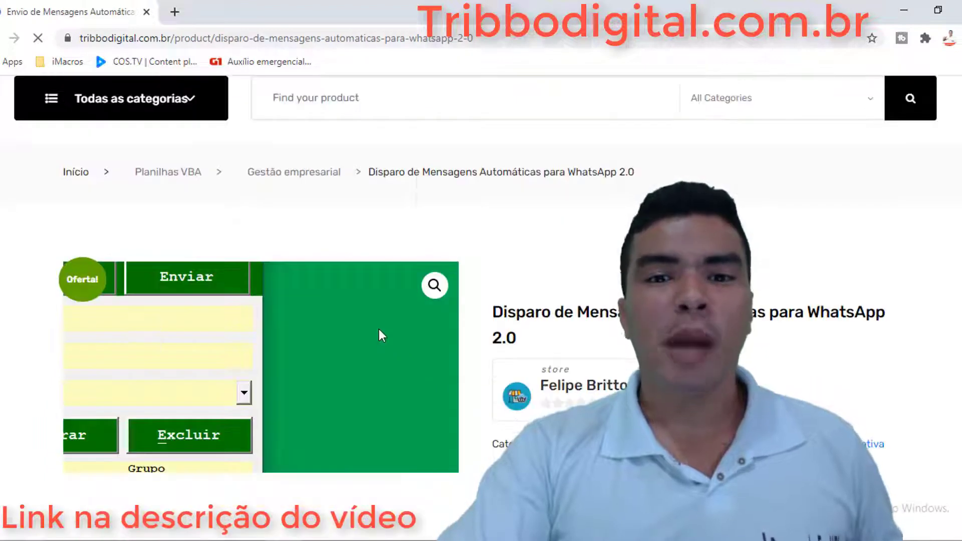
scroll(379, 336, down, 1)
click(445, 220)
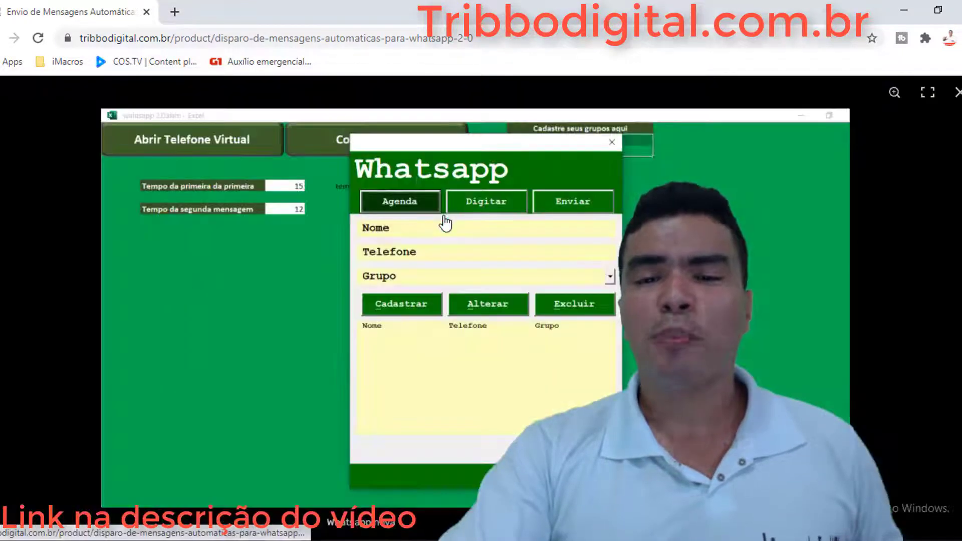
Return to the grid, open the Controle de Contas product page and show its chart gallery image.
key(alt+Left)
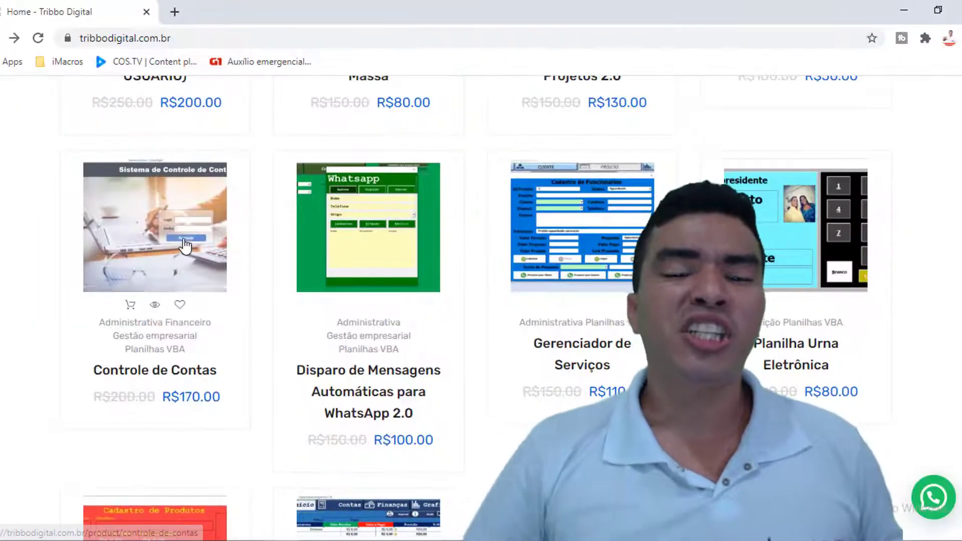
click(185, 245)
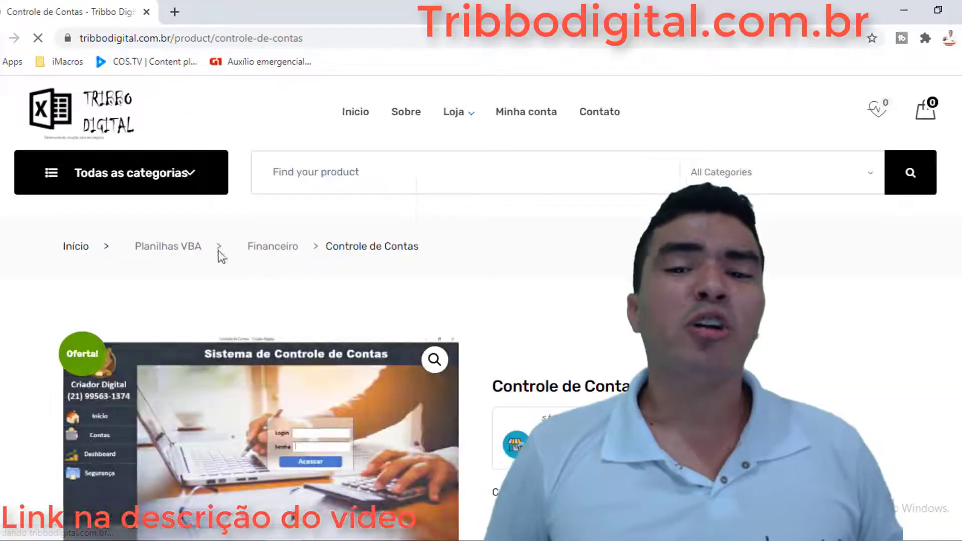
scroll(351, 333, down, 1)
scroll(350, 332, down, 1)
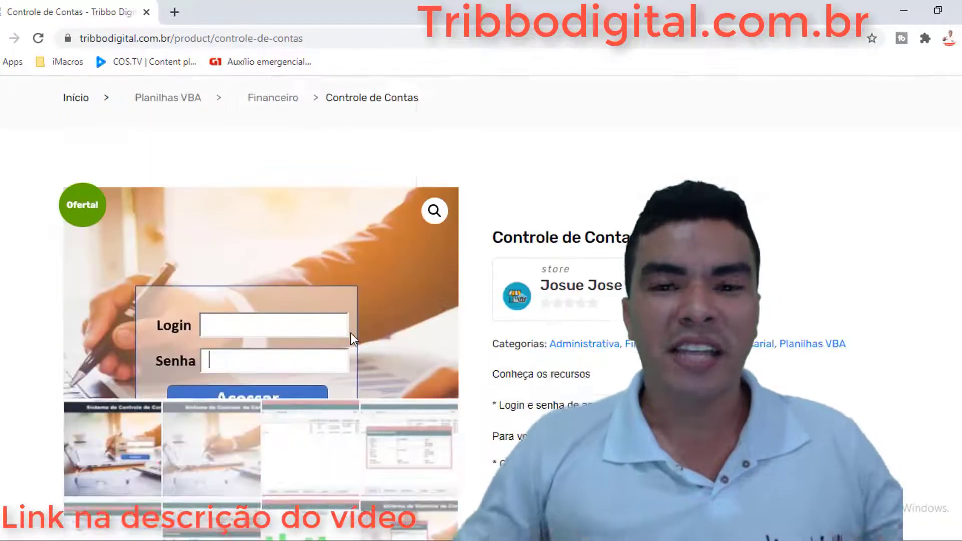
scroll(351, 333, down, 1)
scroll(351, 333, down, 1)
scroll(350, 333, down, 1)
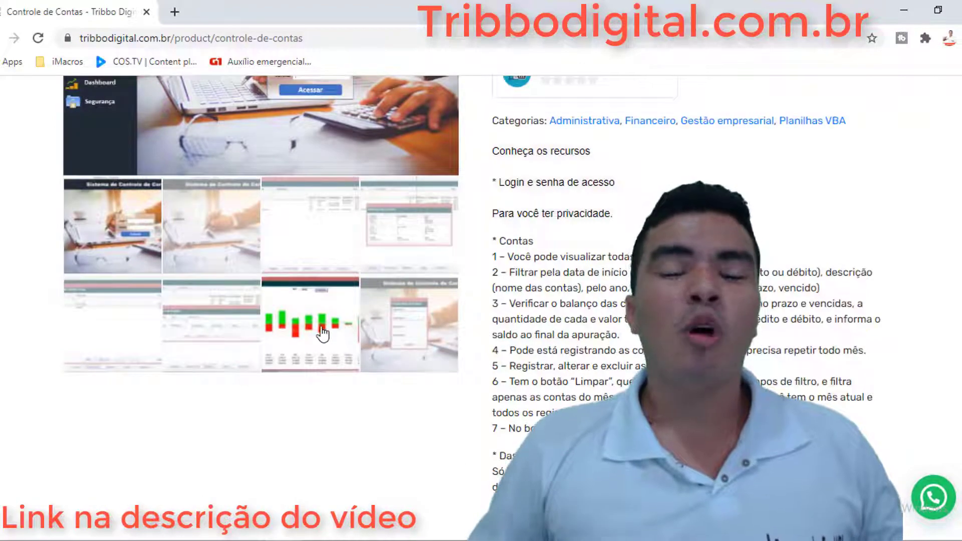
click(352, 338)
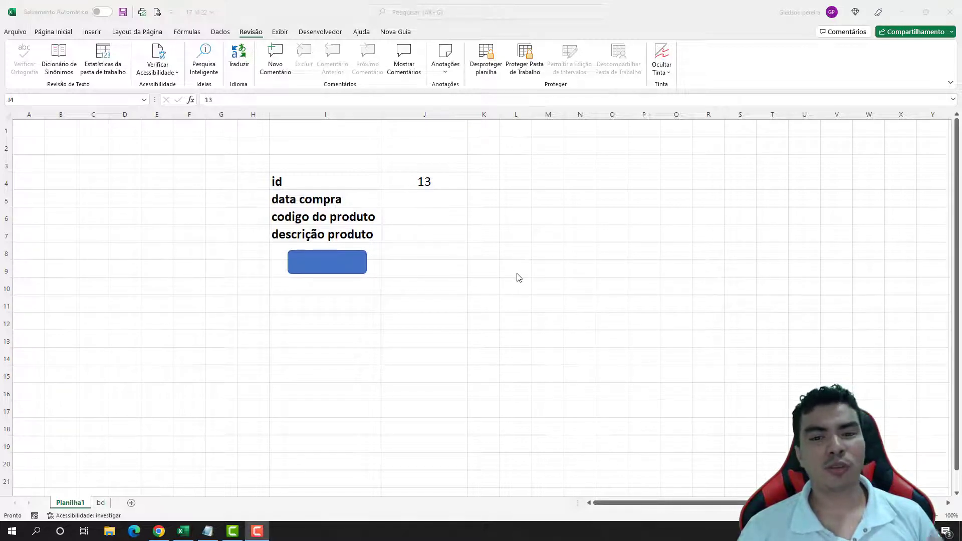
click(424, 233)
click(100, 503)
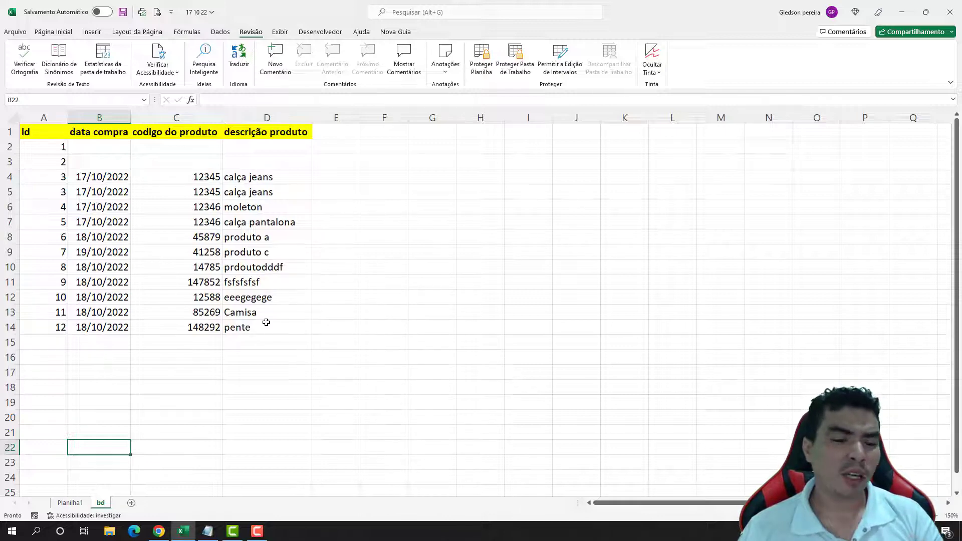
click(70, 503)
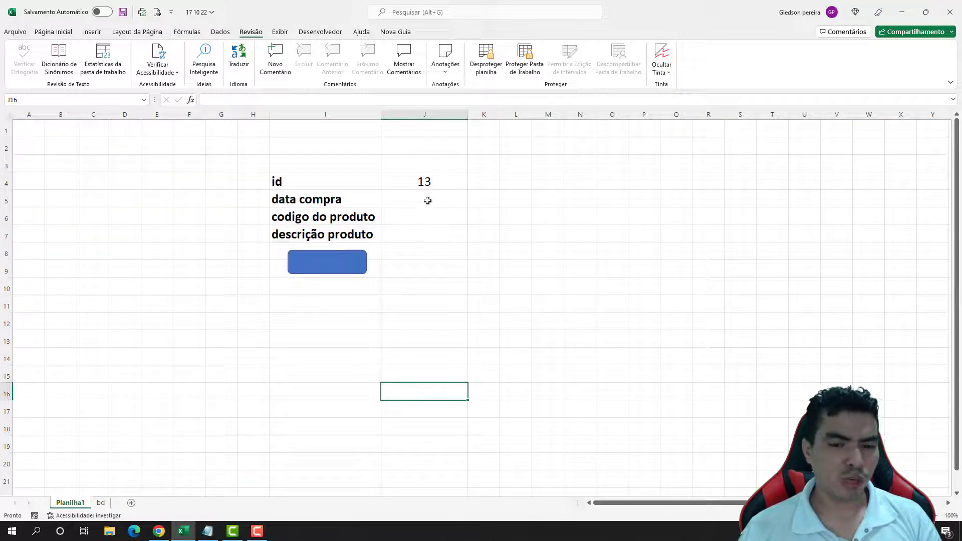
click(431, 182)
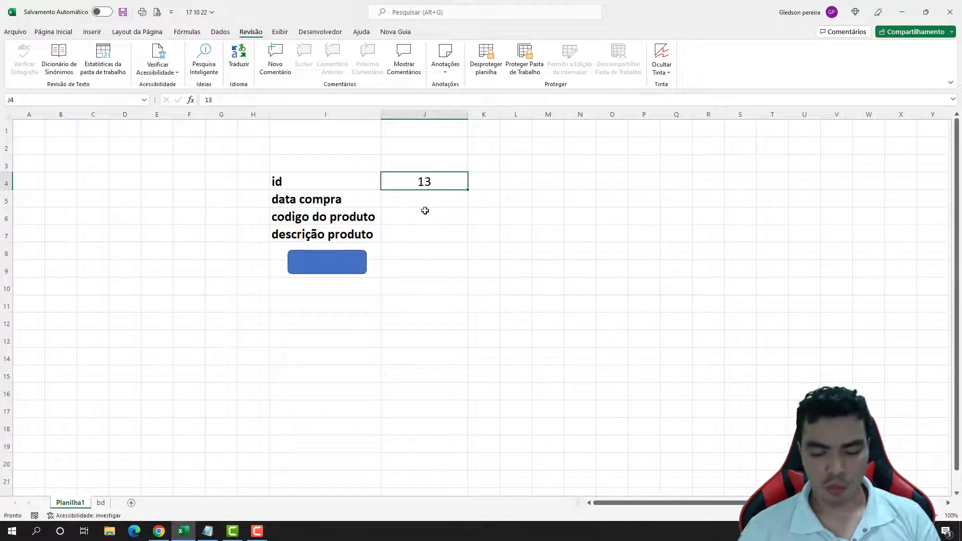
key(Delete)
click(487, 293)
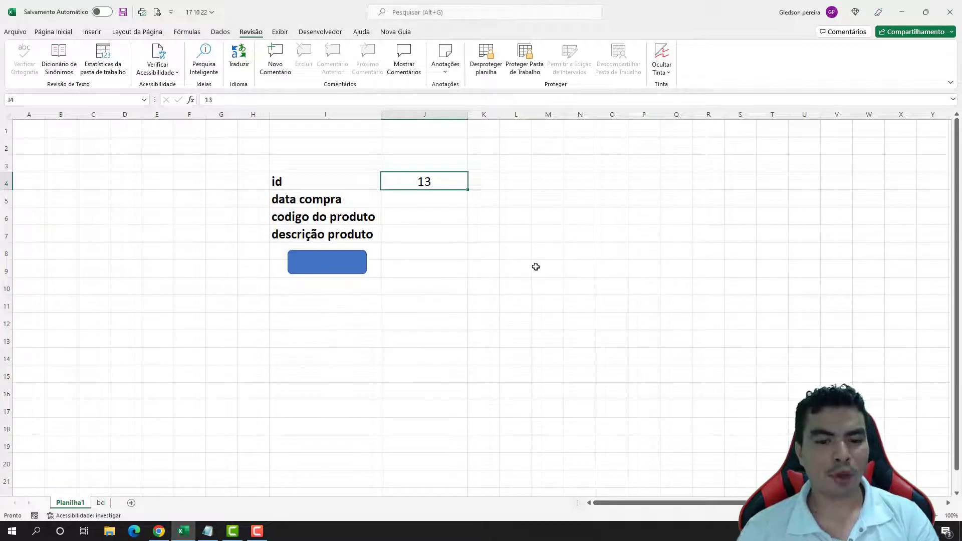
click(535, 266)
click(428, 183)
key(Delete)
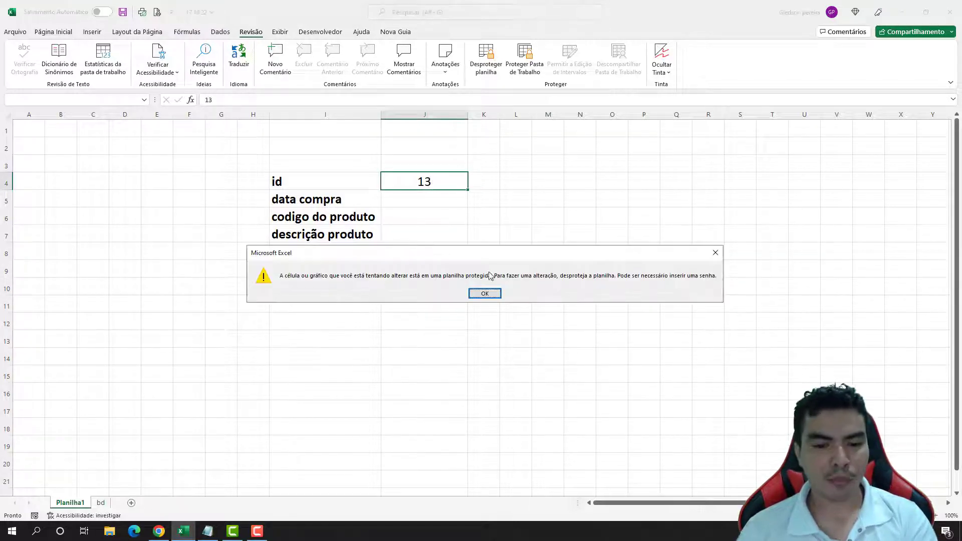
click(488, 293)
click(526, 264)
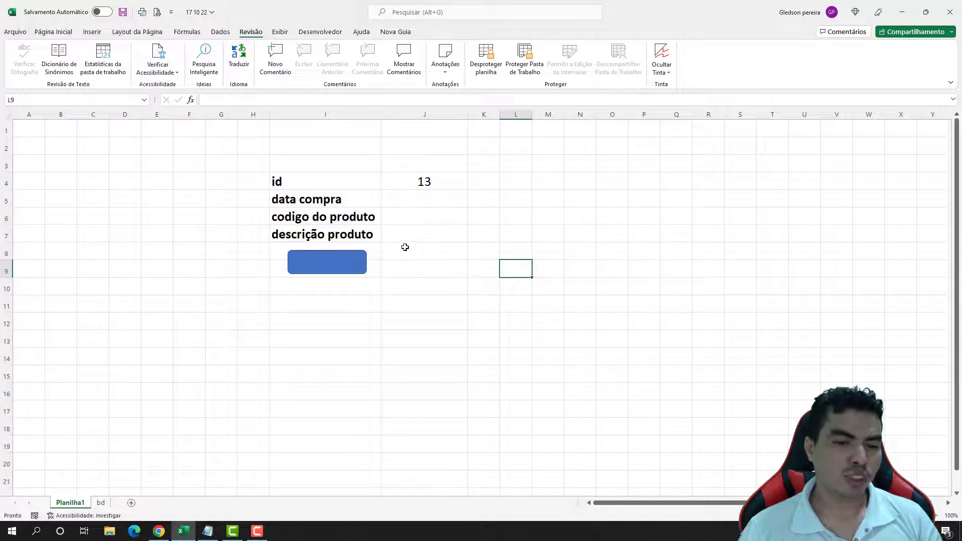
Unprotect Planilha1 via Revisão > Desproteger Planilha with its password, then select id cell J4.
click(93, 33)
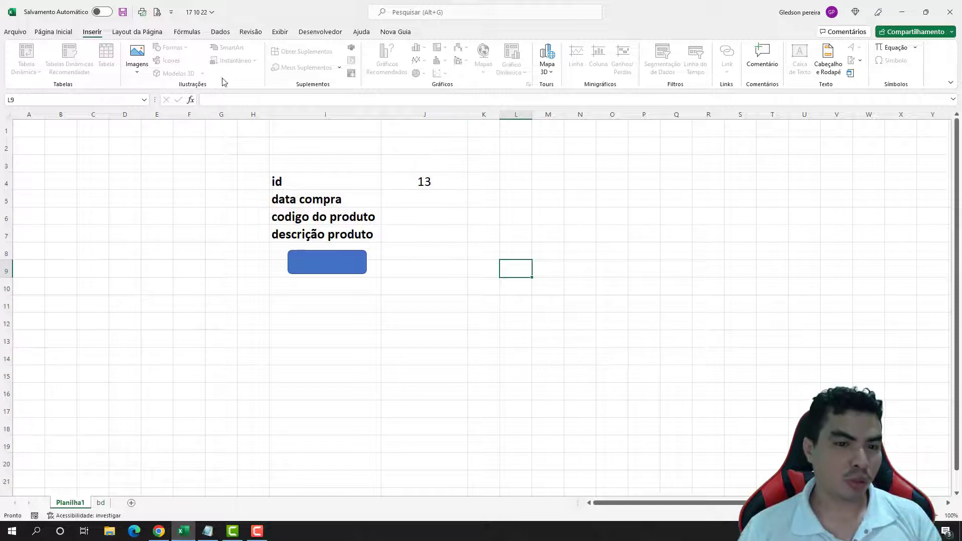
click(250, 32)
click(486, 58)
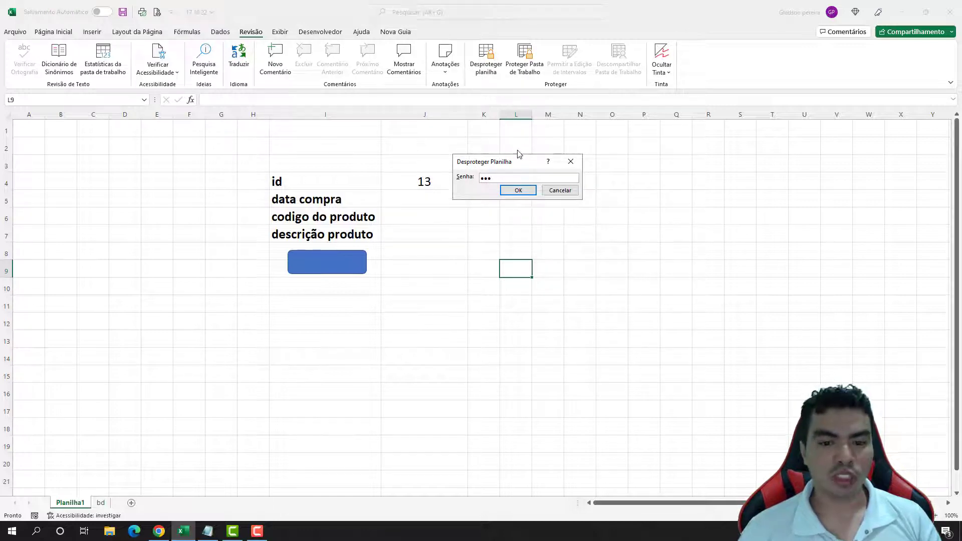
click(521, 188)
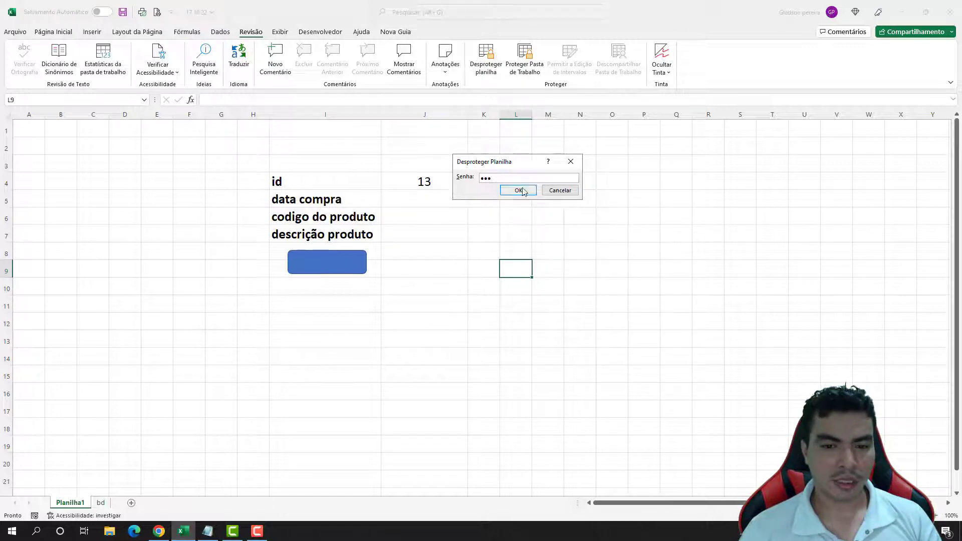
click(426, 181)
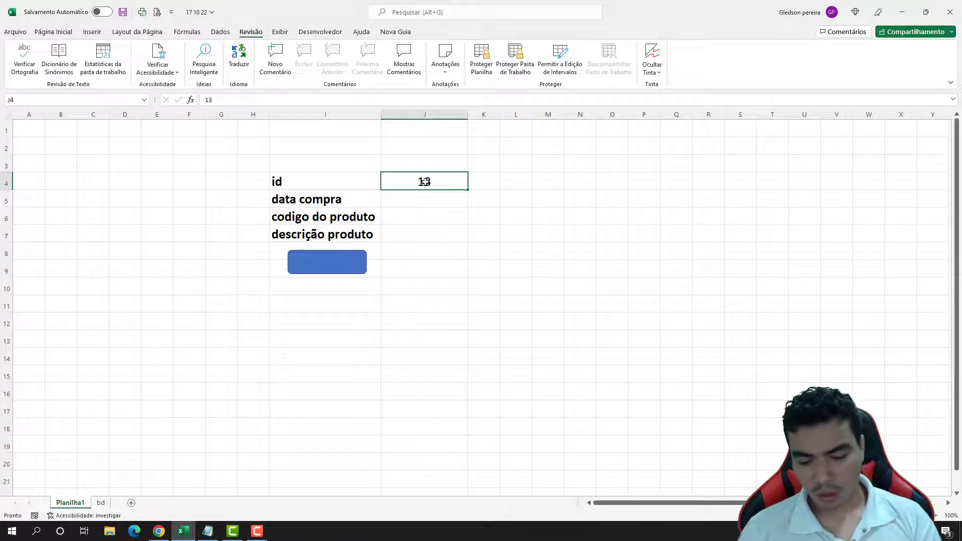
Draw a second blue rounded-rectangle button right of the first and label it 'Editar'.
click(92, 31)
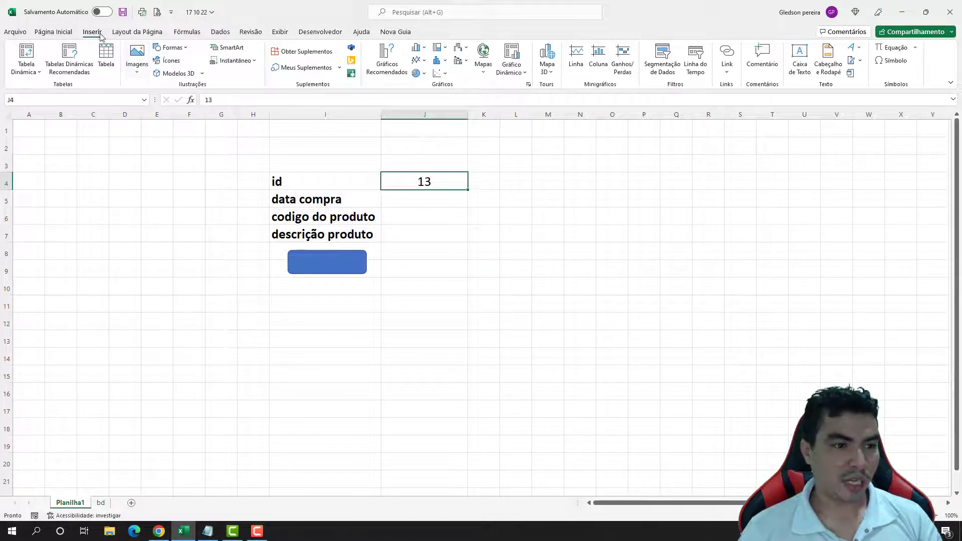
click(170, 48)
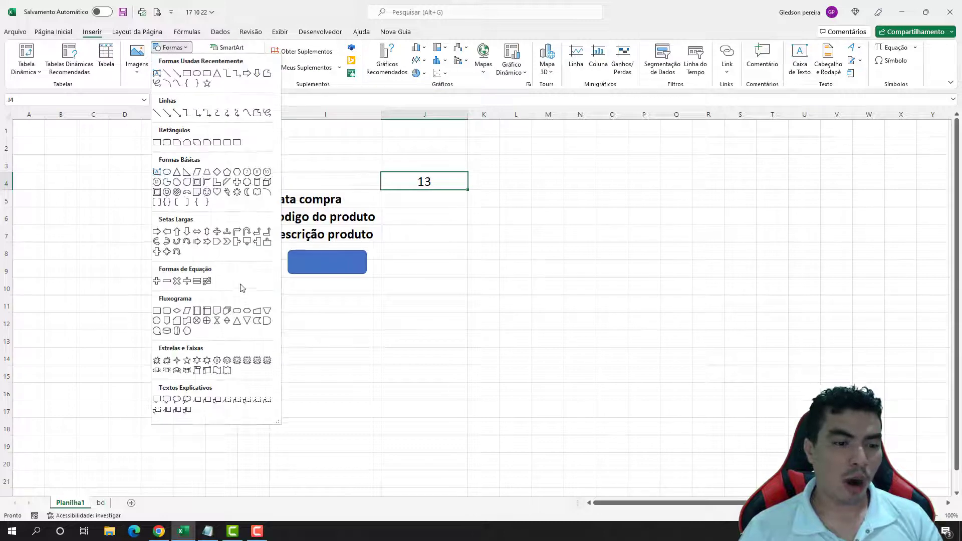
key(Escape)
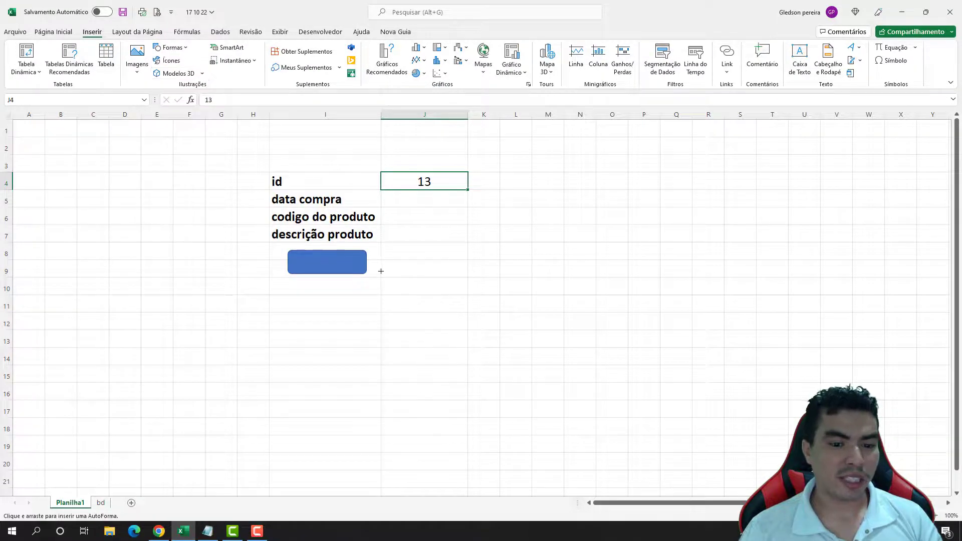
drag(380, 249, 466, 275)
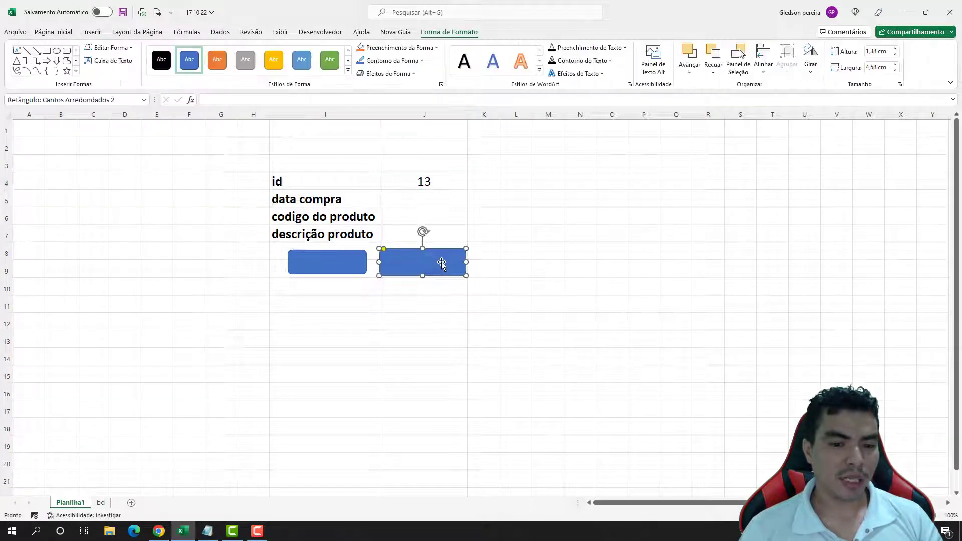
text(Edita)
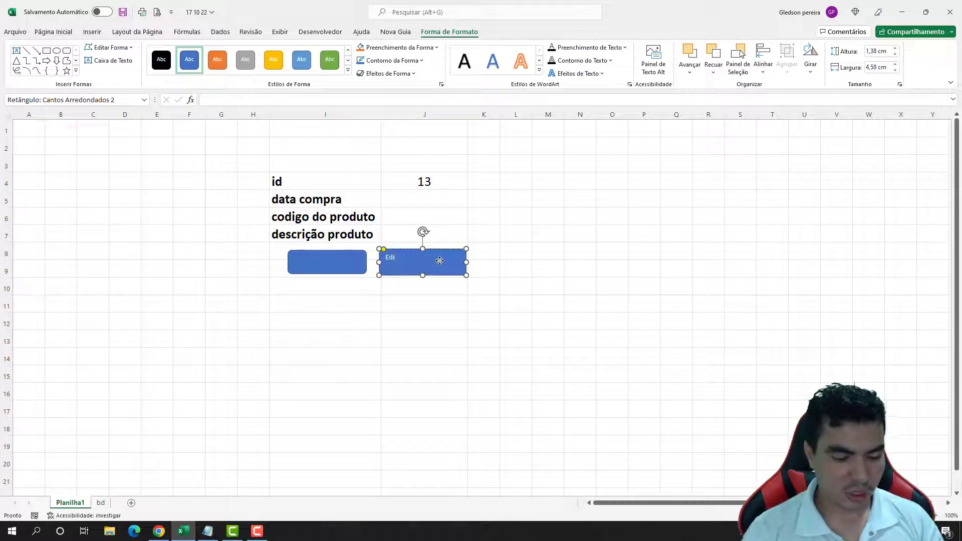
text(r)
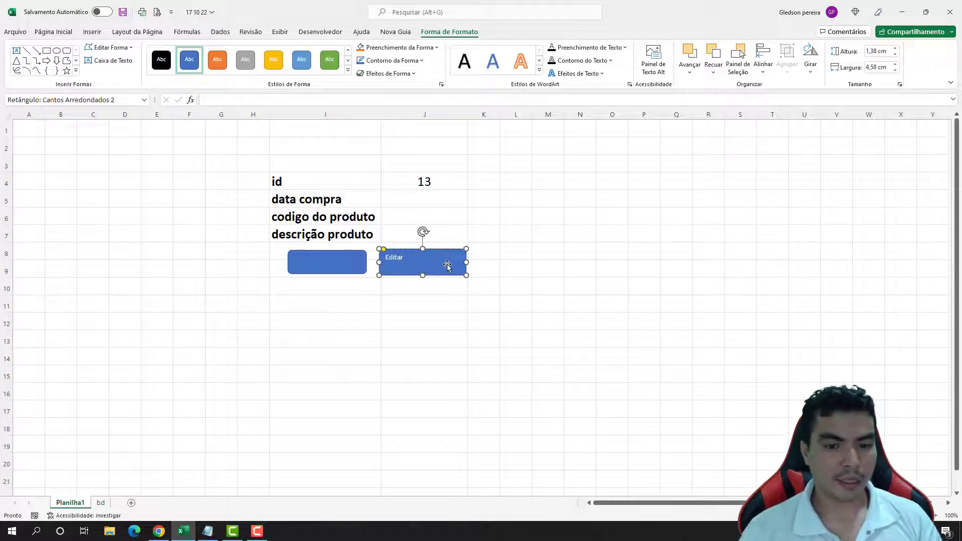
Centre the Editar label horizontally and vertically and enlarge its font.
click(55, 32)
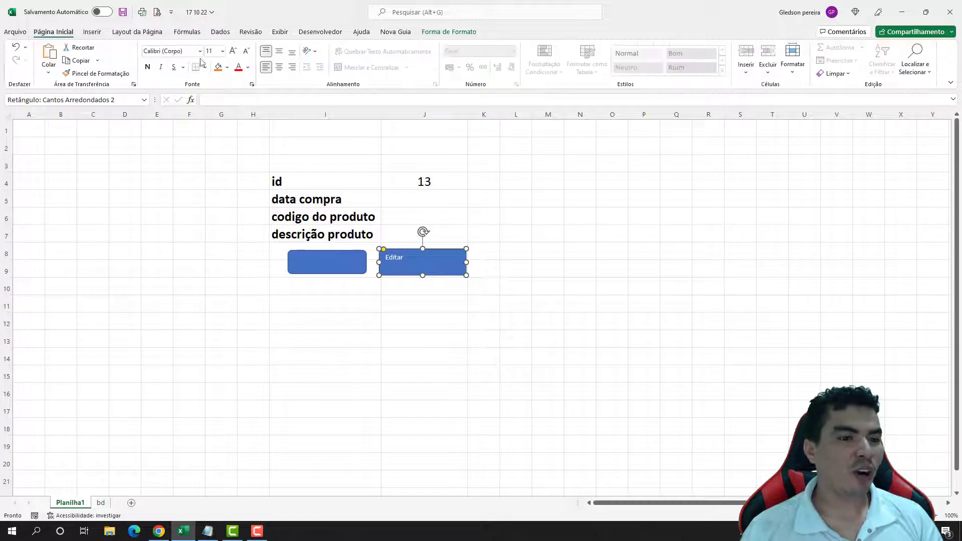
click(279, 67)
click(279, 51)
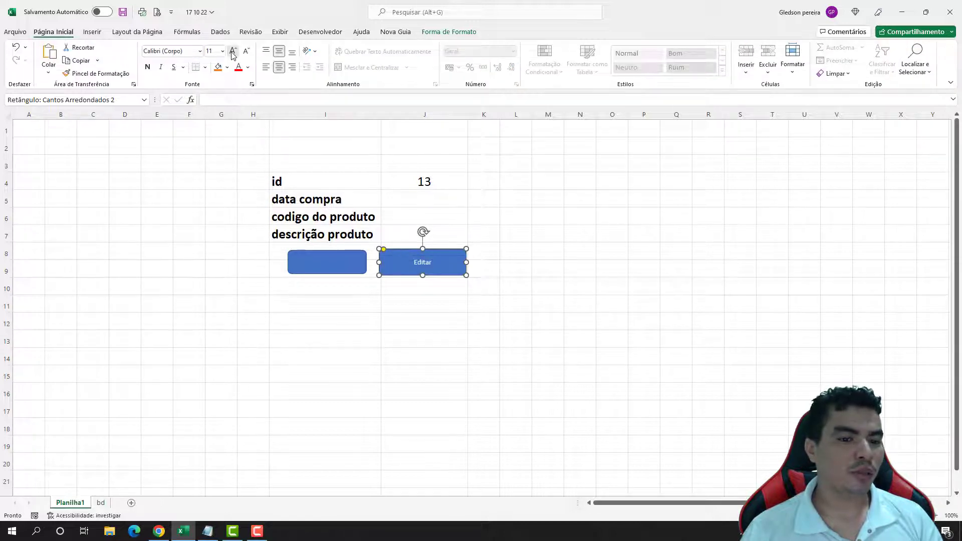
click(232, 52)
click(477, 305)
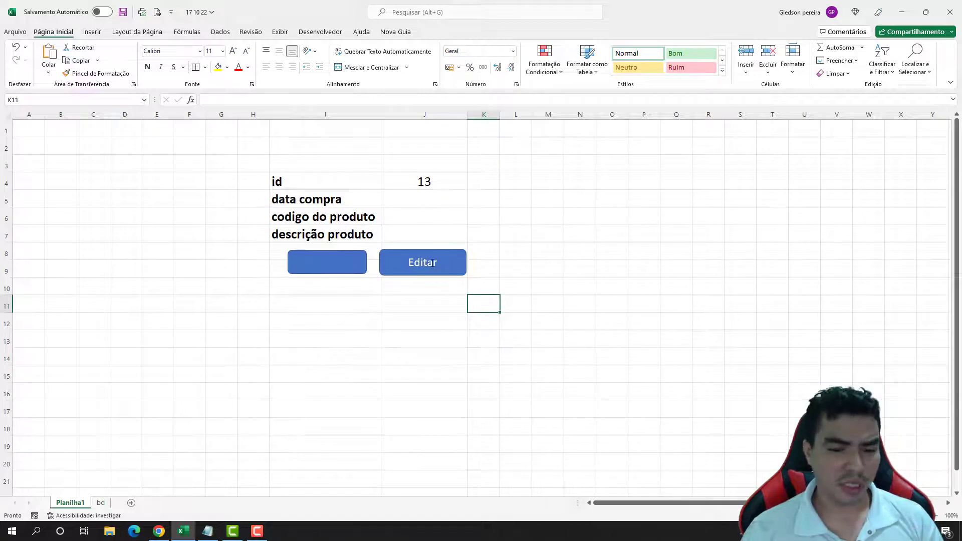
Assign a new macro to the Editar button, creating RetânguloCantosArredondados2_Clique.
right_click(418, 251)
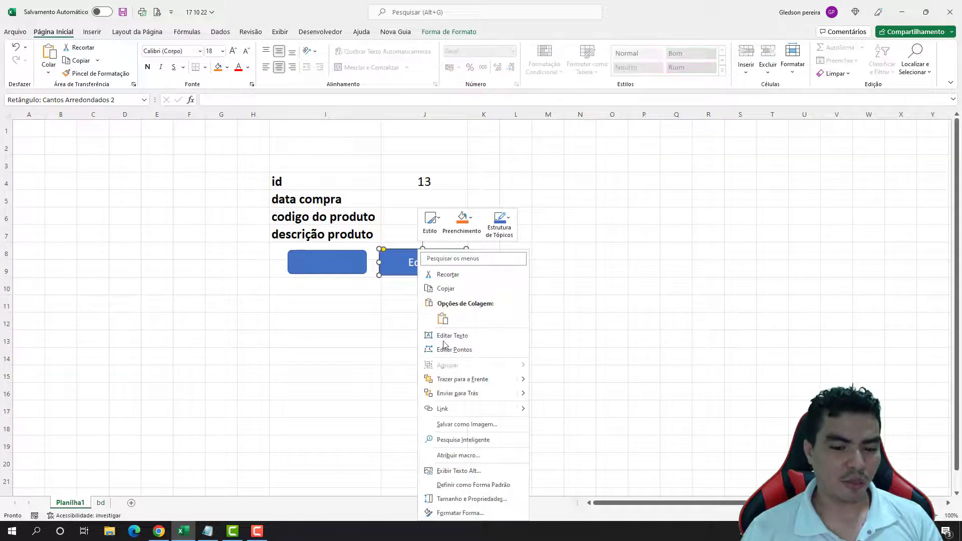
click(473, 455)
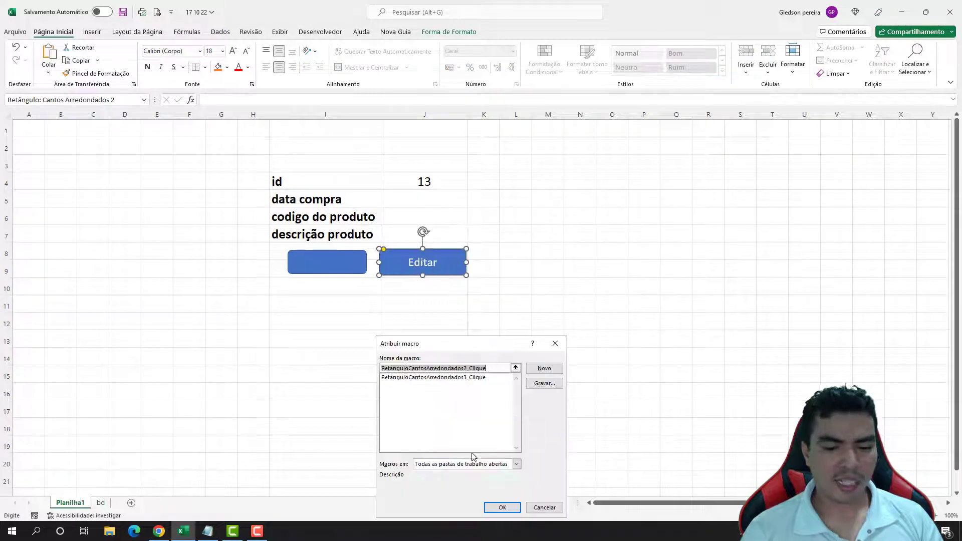
click(544, 369)
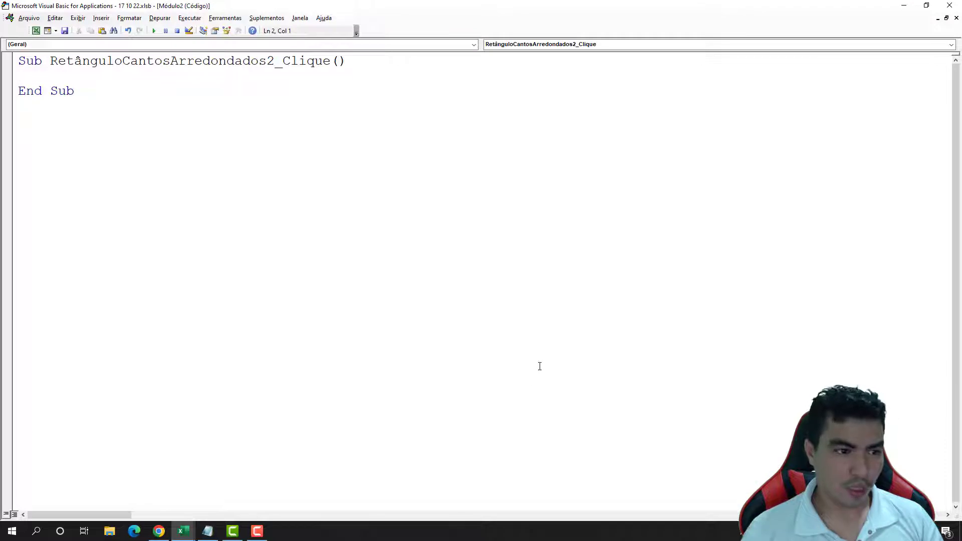
Declare Dim Senha As Integer and set Senha from InputBox("favor informar a senha para desbloquear planilha", "Programador Excel VBA").
text(dim )
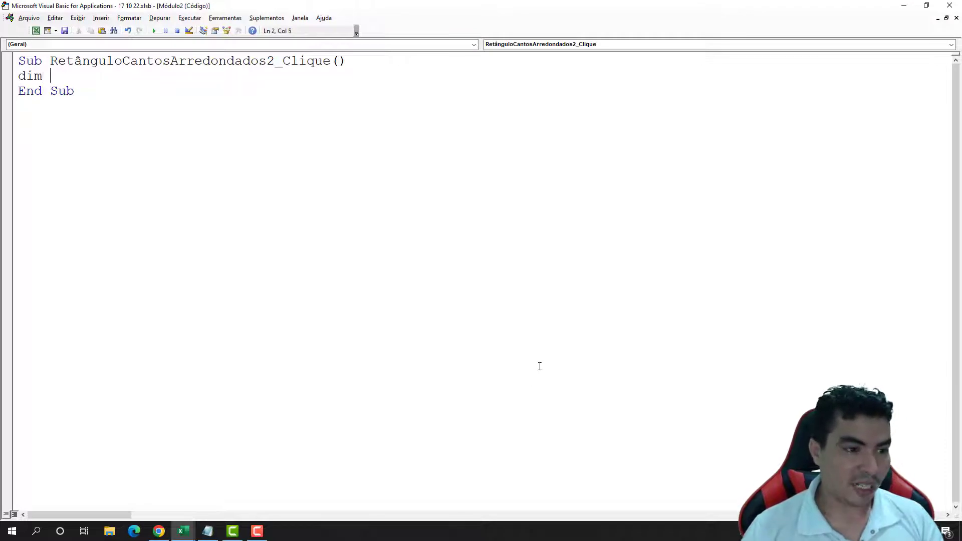
text(Senha as )
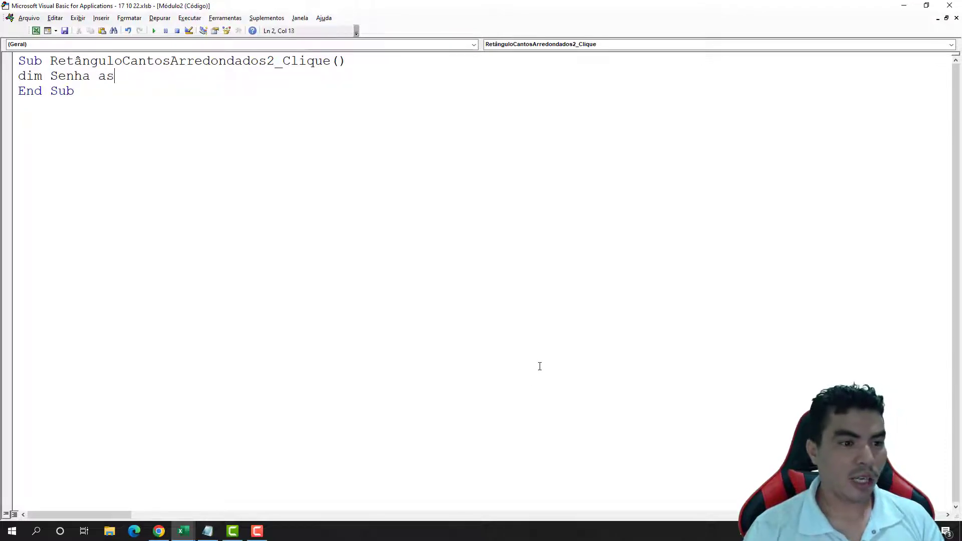
text(inte)
key(Return)
key(Return)
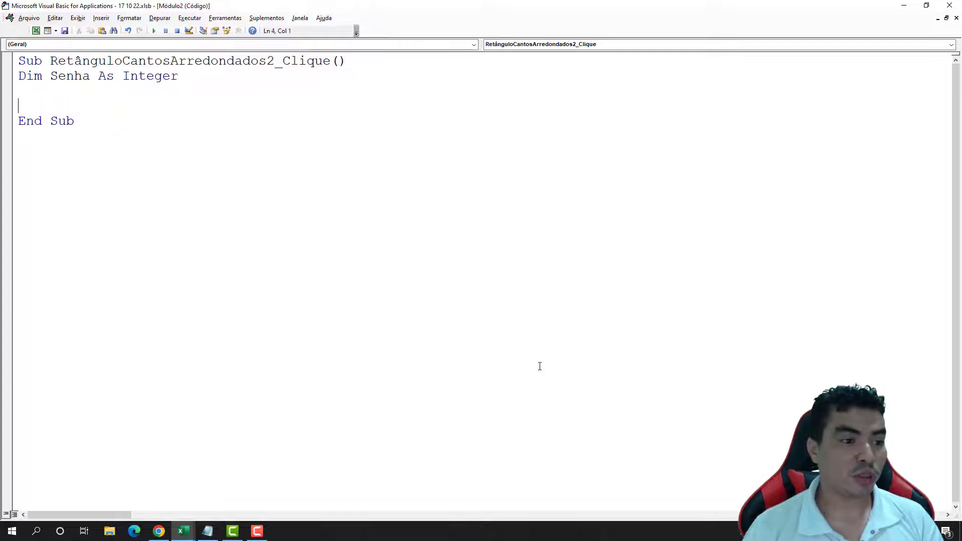
text(senha )
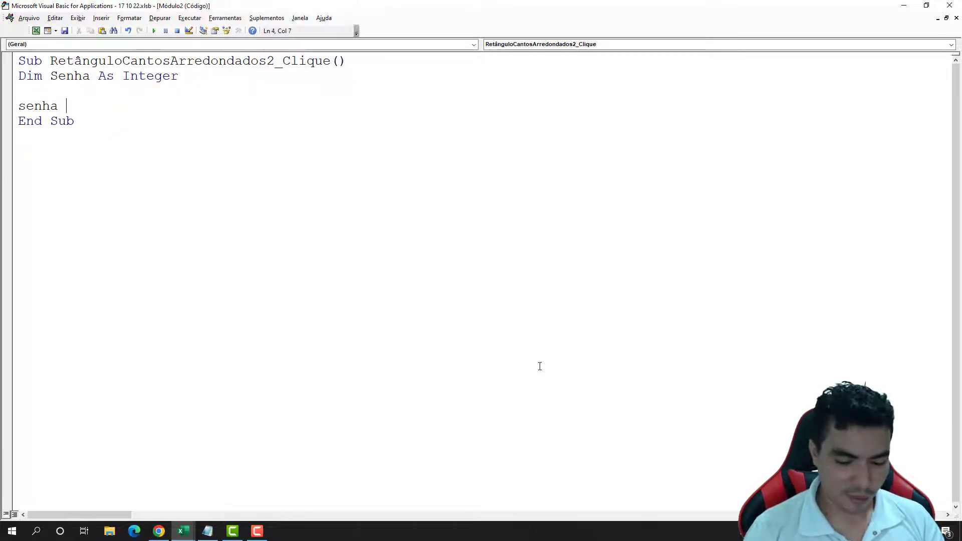
text(= inpú)
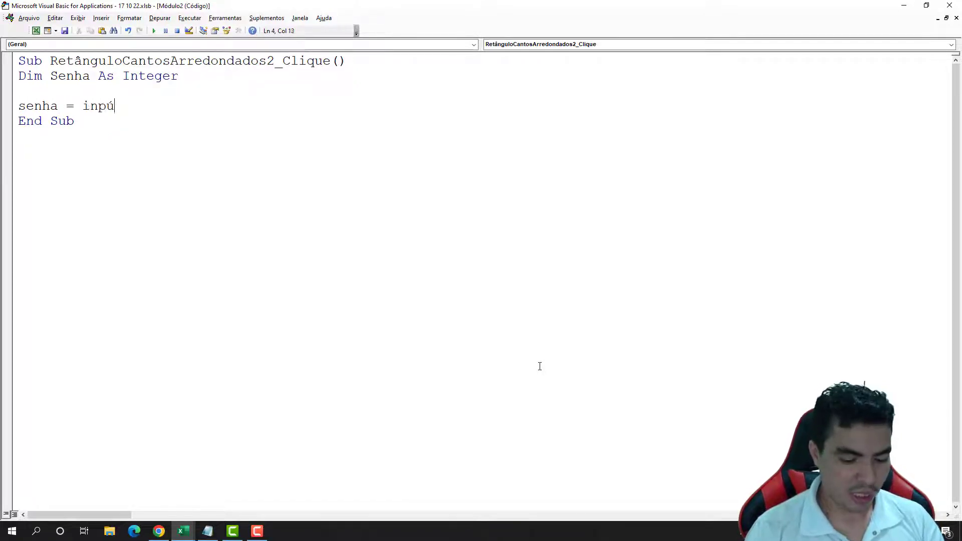
text(tbox)
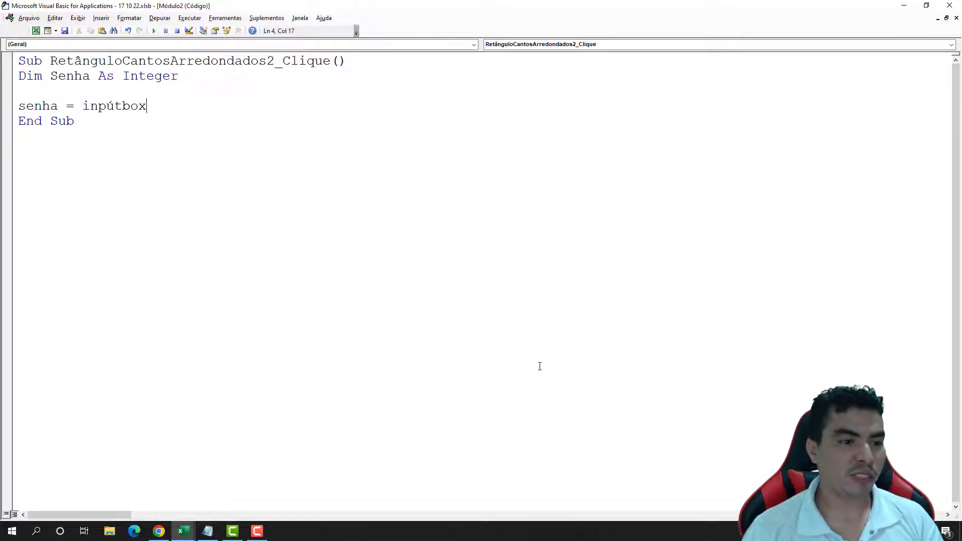
key(Delete)
text(utbox)
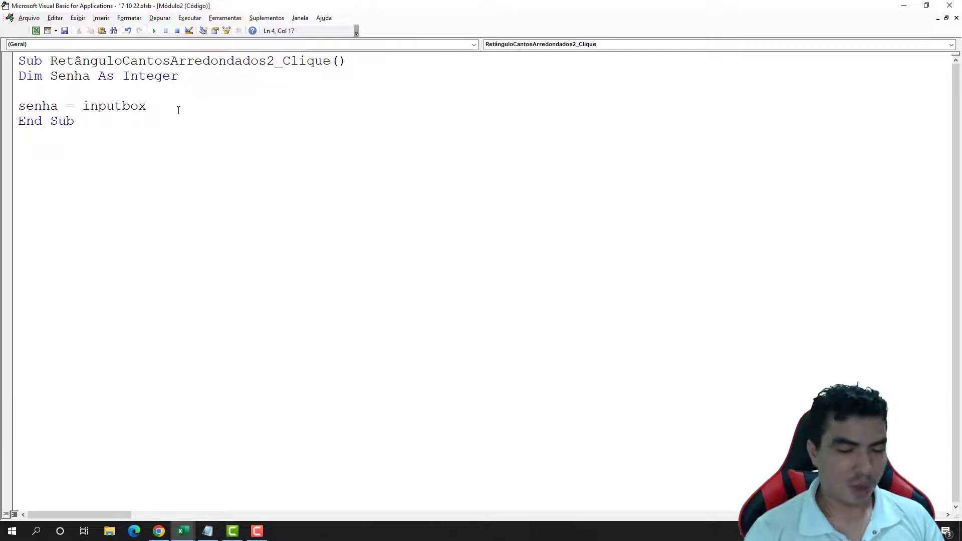
text(()
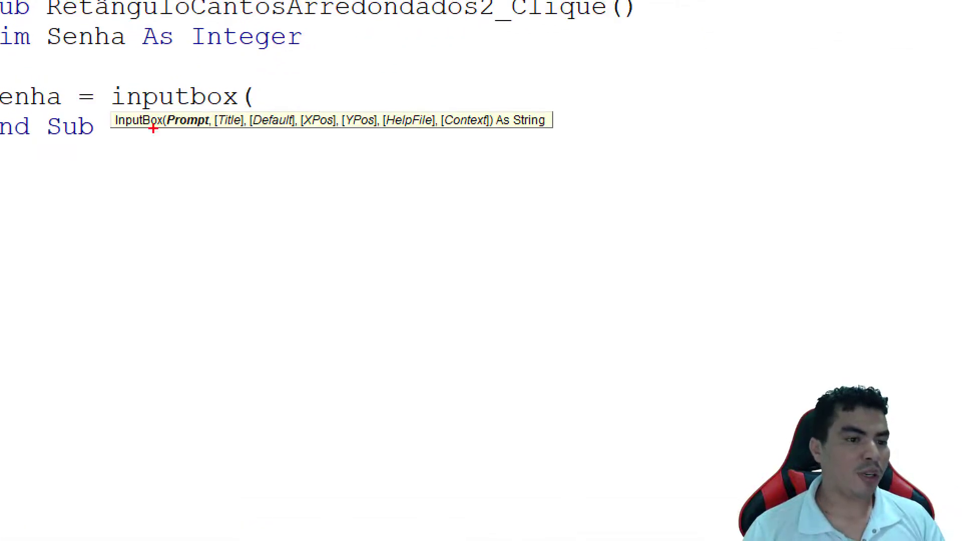
drag(172, 136, 227, 134)
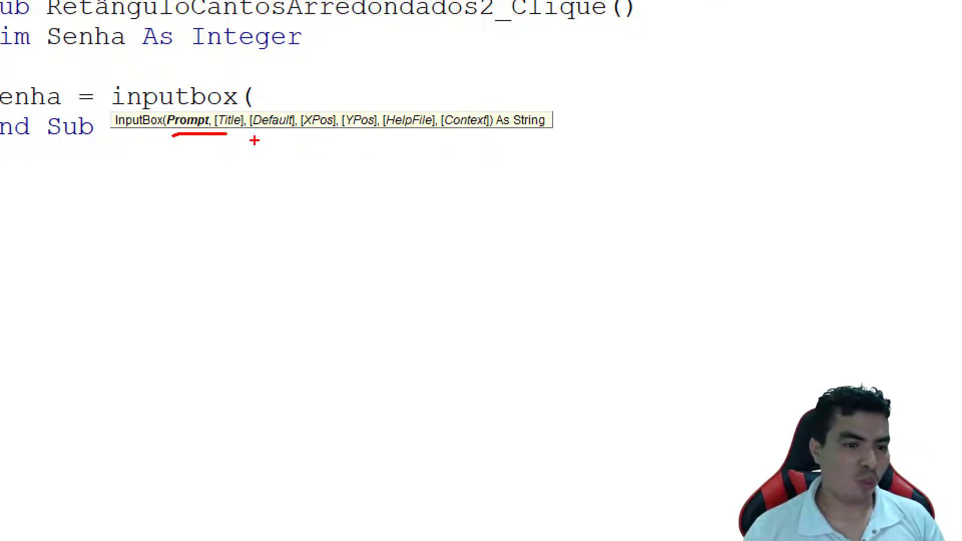
drag(245, 137, 281, 181)
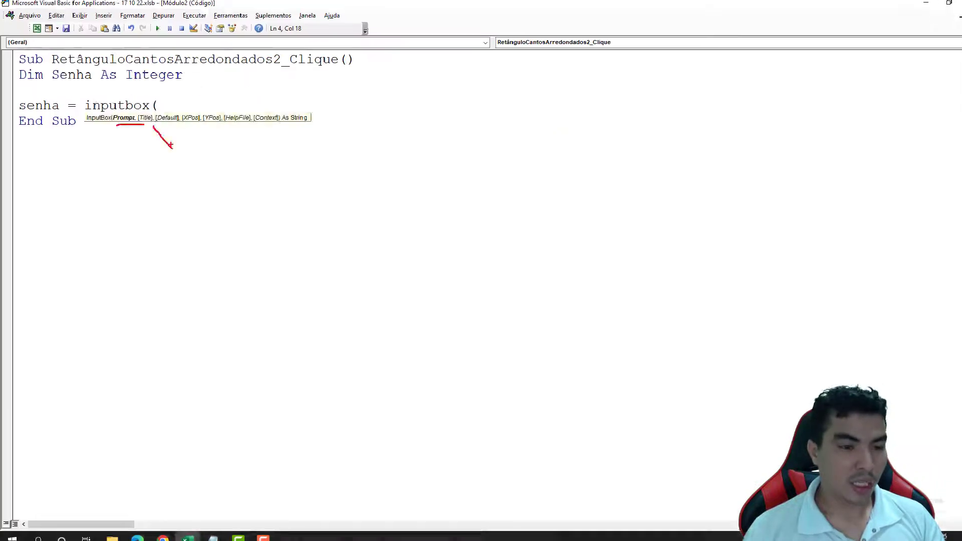
text(")
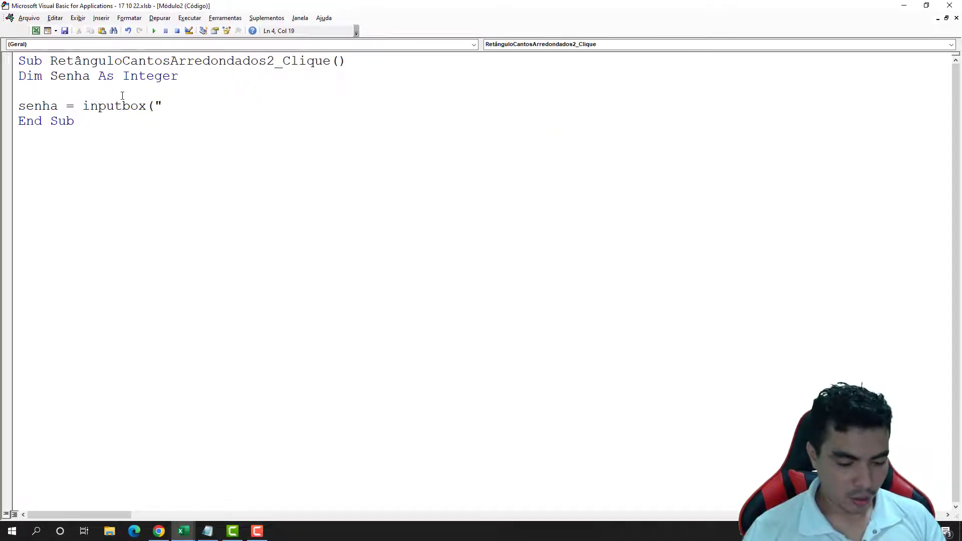
text(favor)
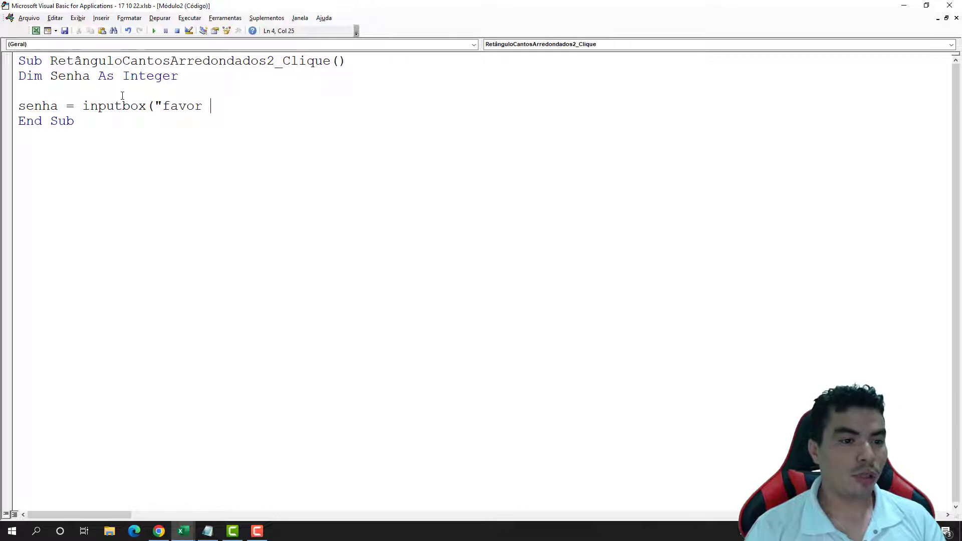
text( informar a)
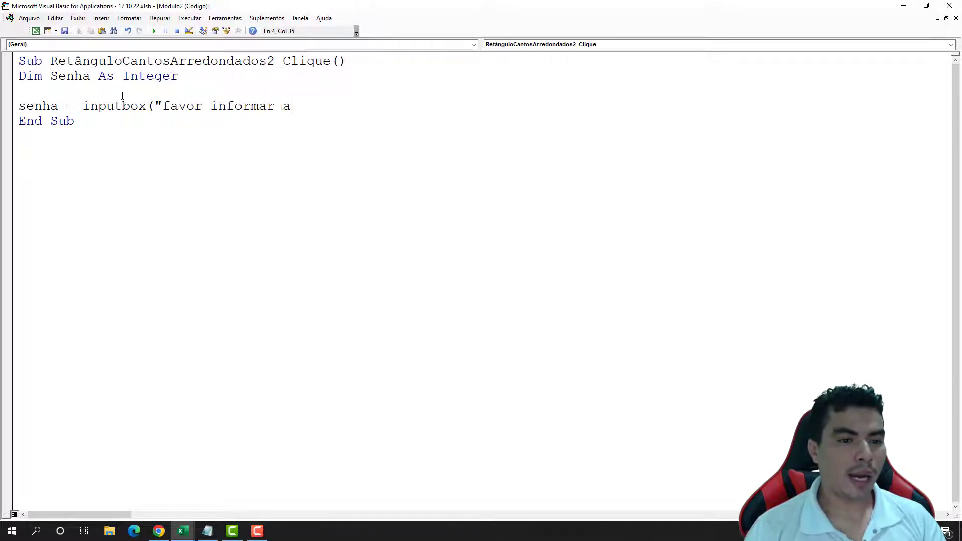
text( senha para des)
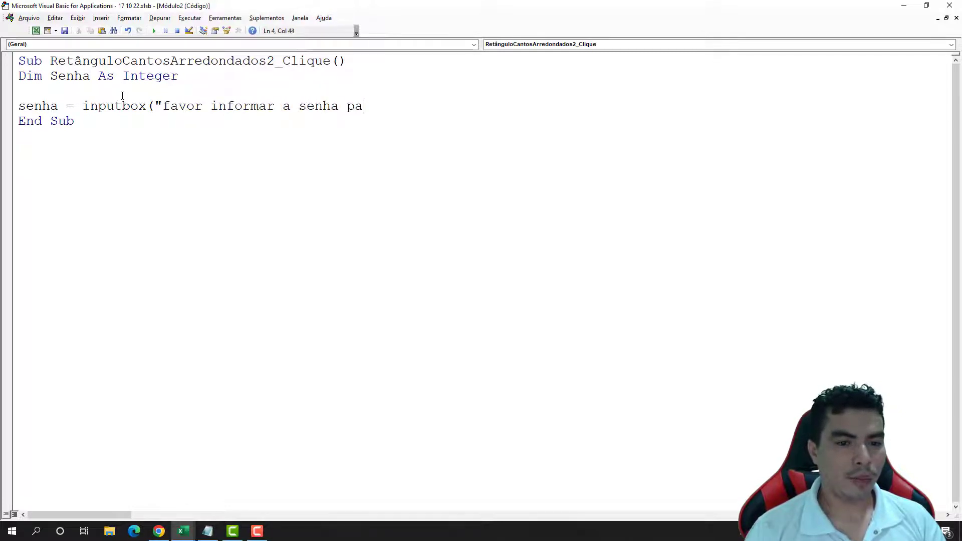
text(blo)
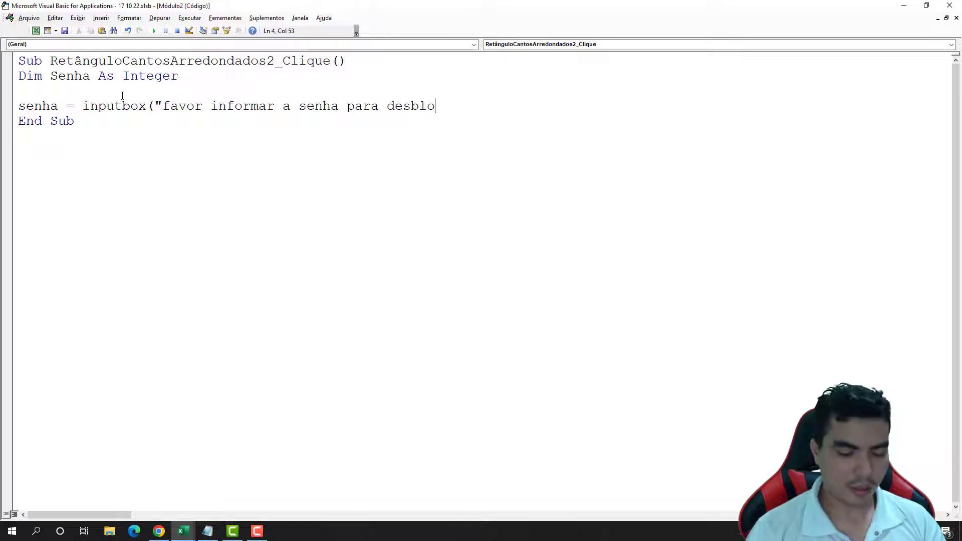
text(quear )
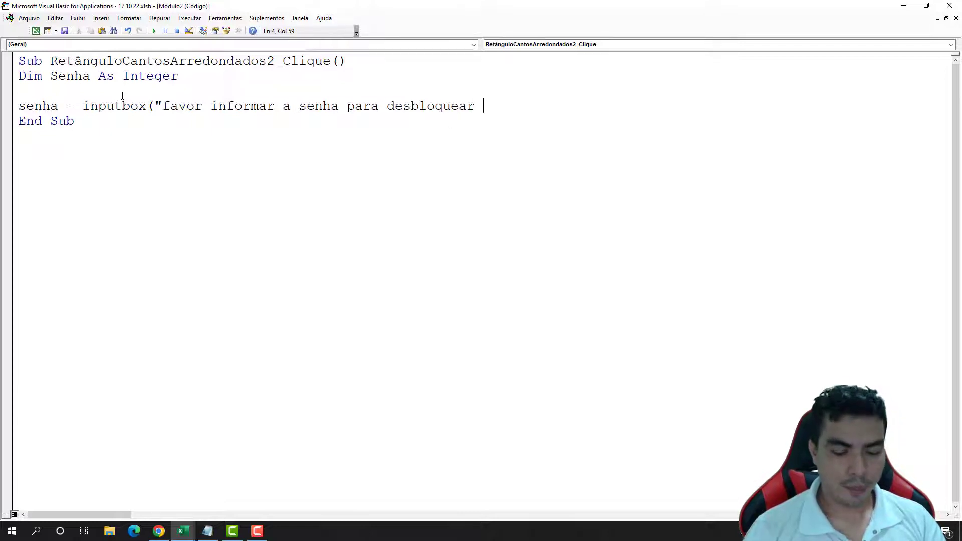
text(planilha)
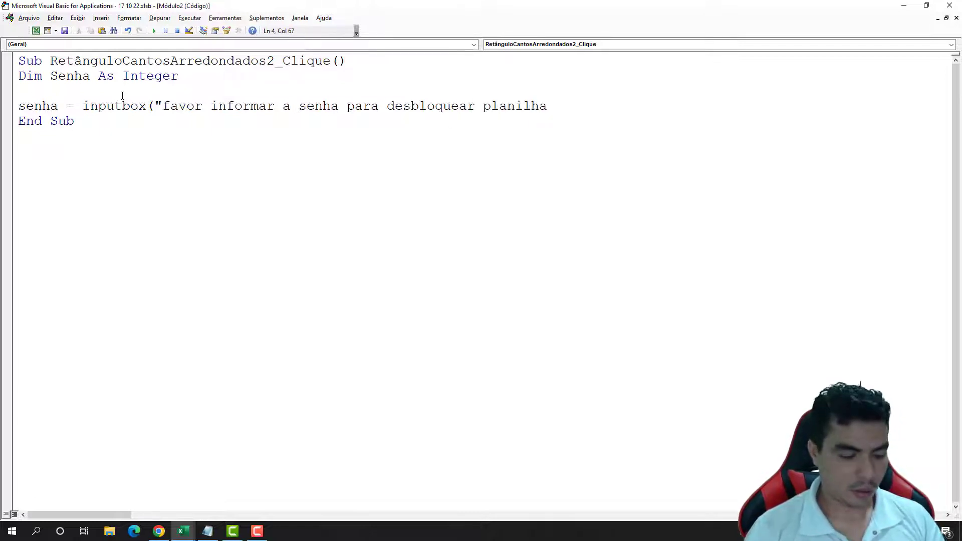
text(","Progr)
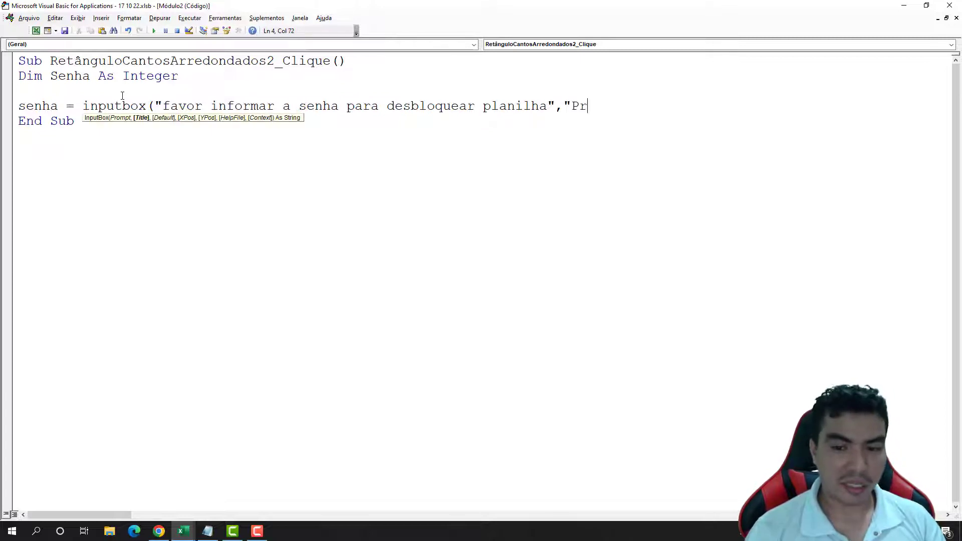
text(amador E)
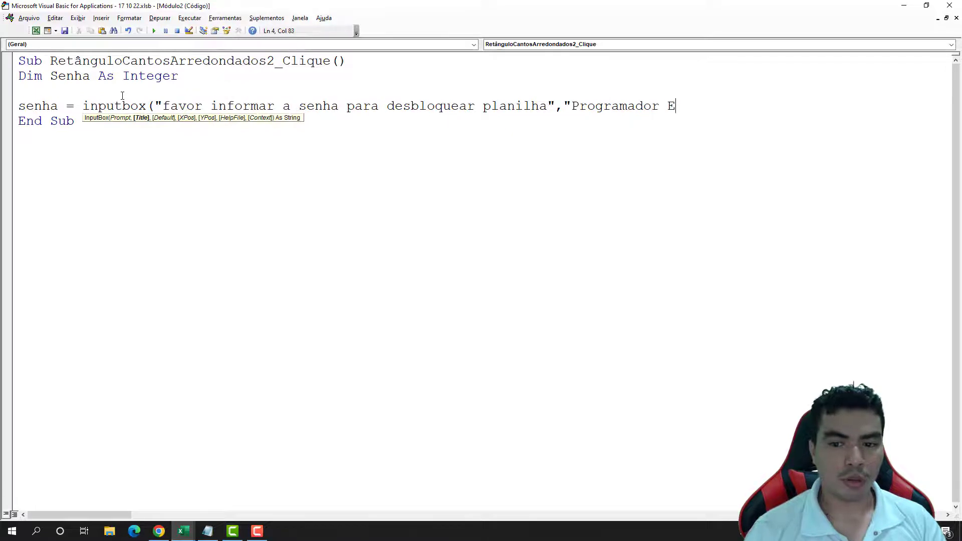
text(xcel VBA")
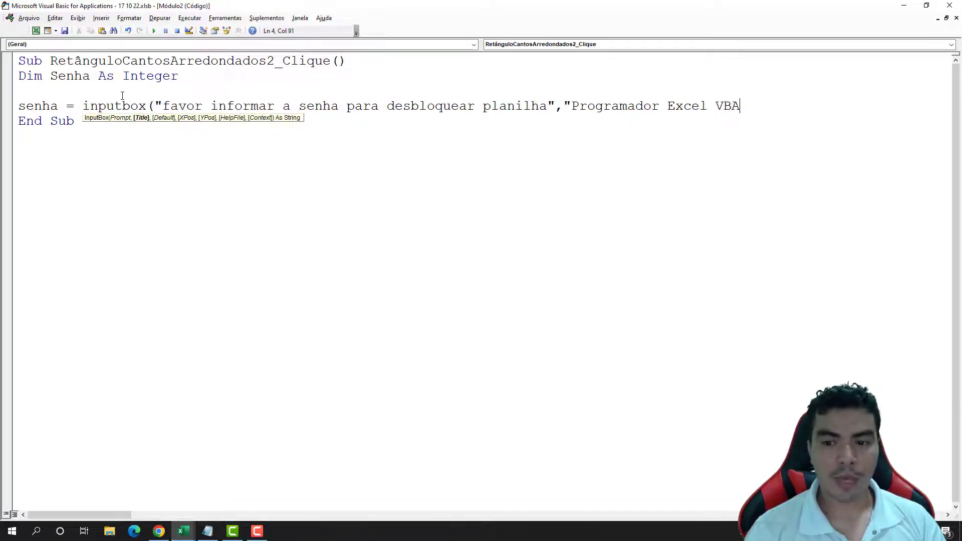
text())
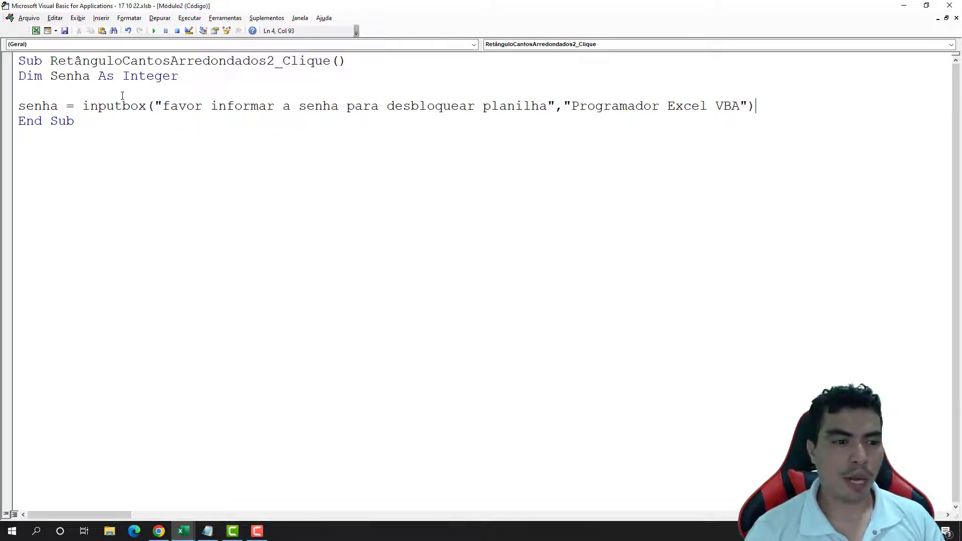
key(Return)
key(Return)
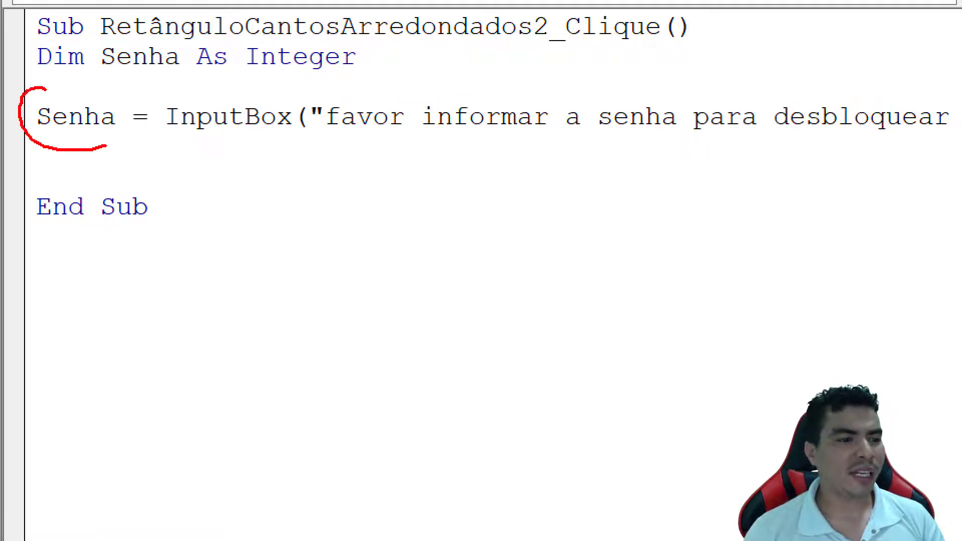
drag(36, 89, 45, 84)
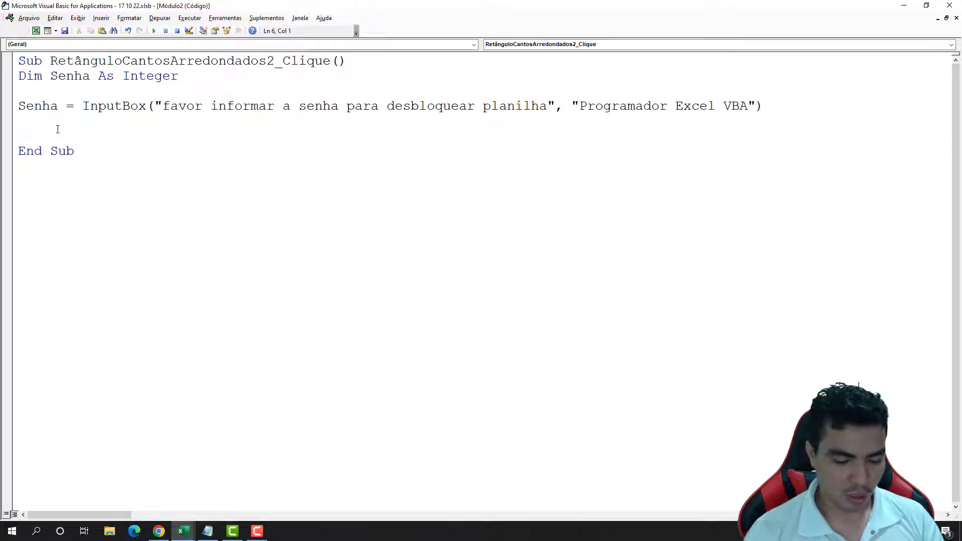
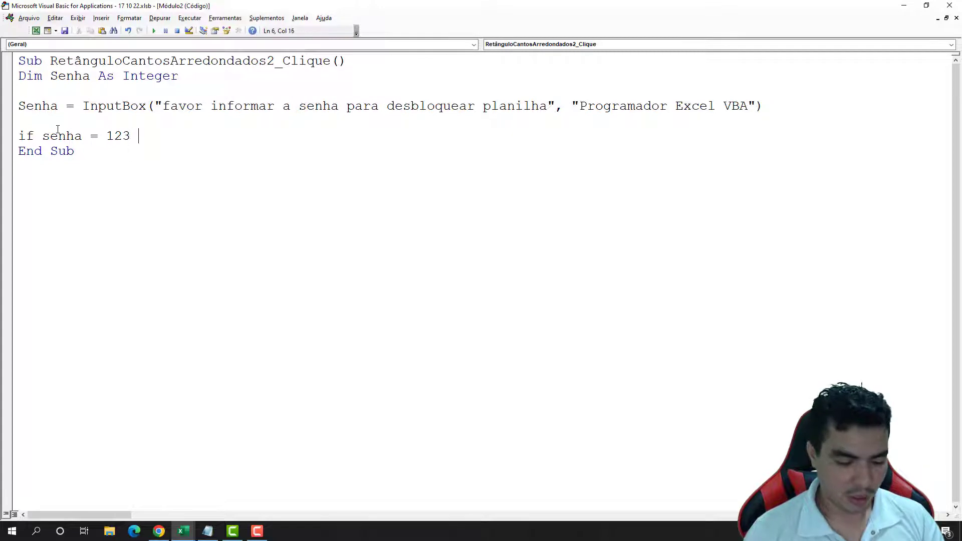
text(then)
key(Return)
key(Return)
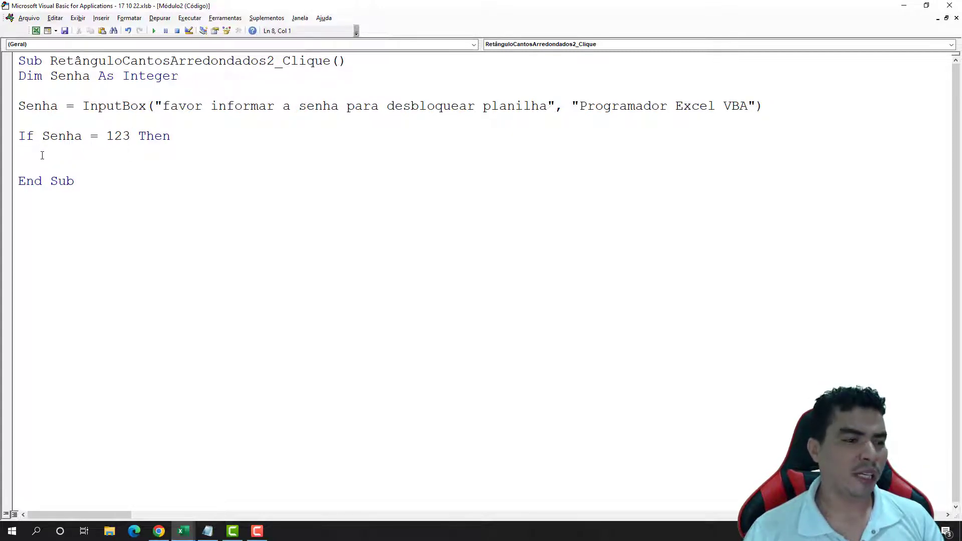
key(Return)
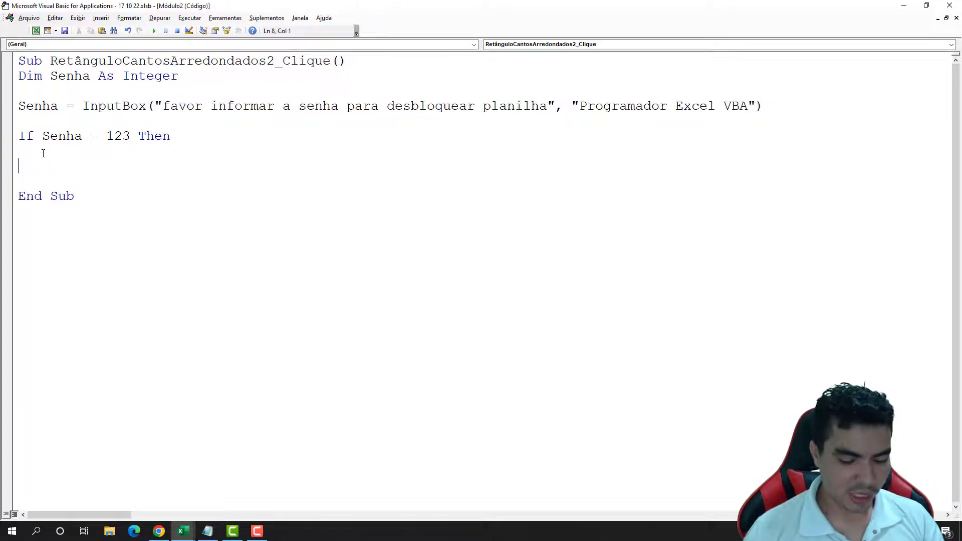
text(planilha1)
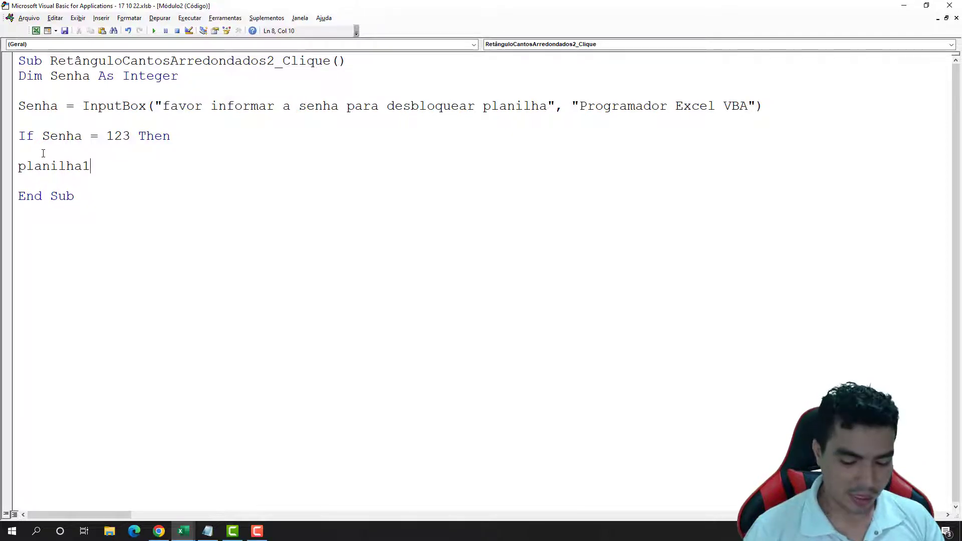
text(.un)
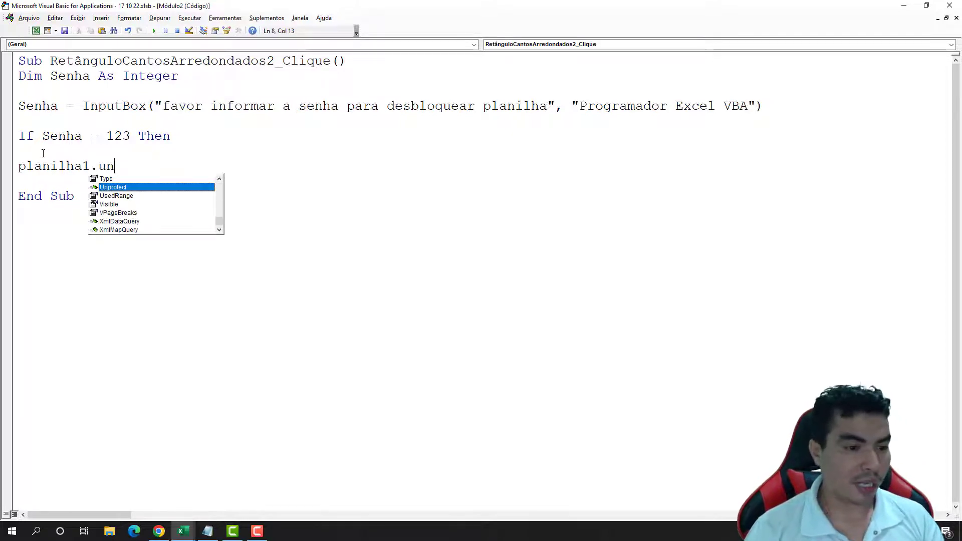
key(Tab)
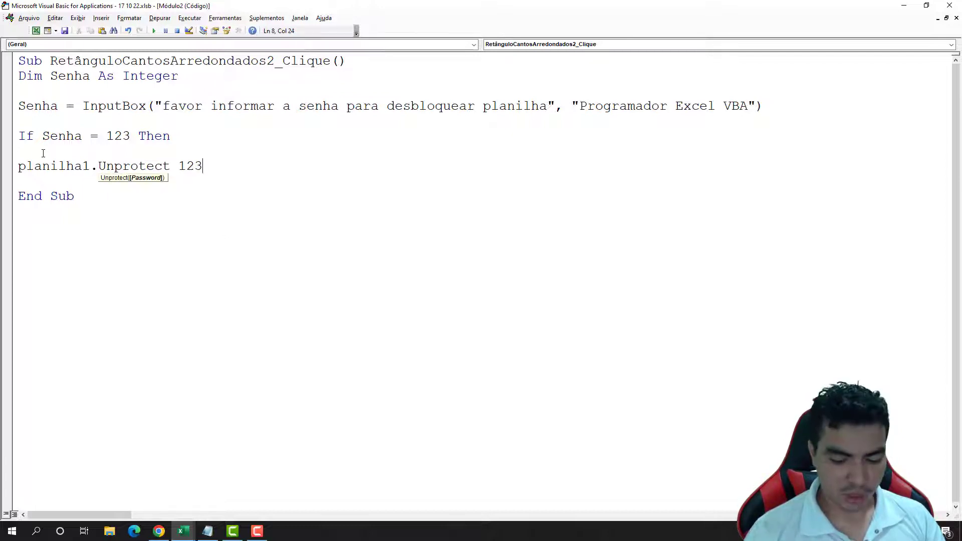
key(Return)
Add MsgBox "senha correta, planilha desprotegida", vbInformation, "Programador Excel VBA" and copy that line.
text(g)
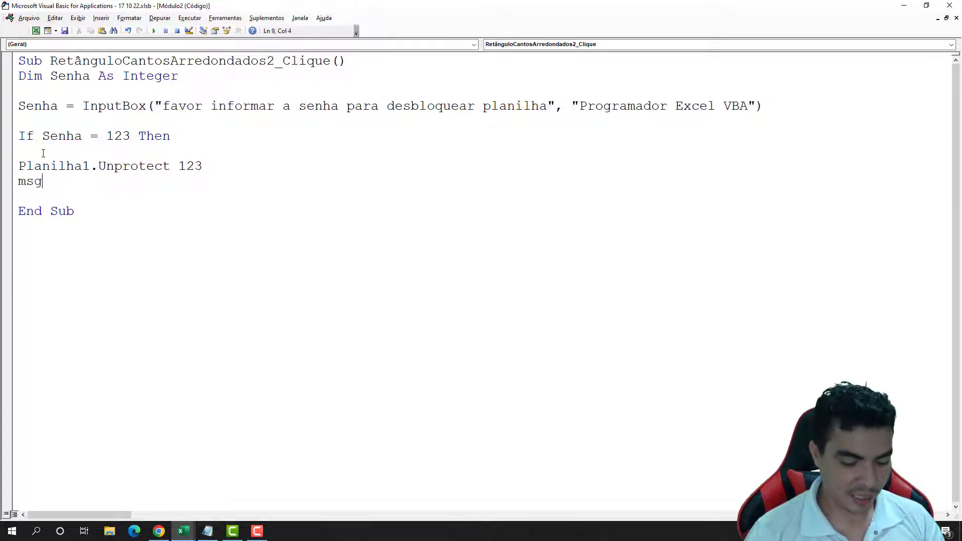
text(box ")
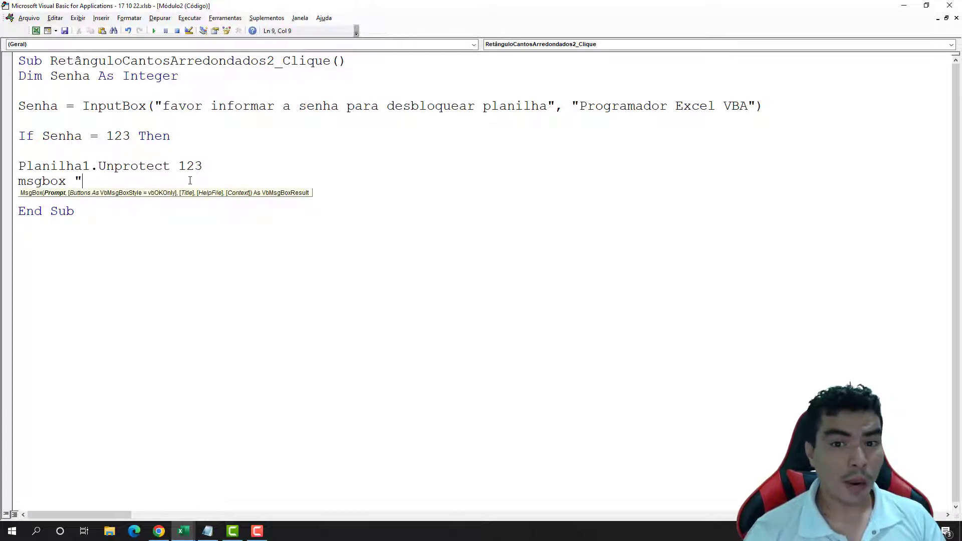
text(se)
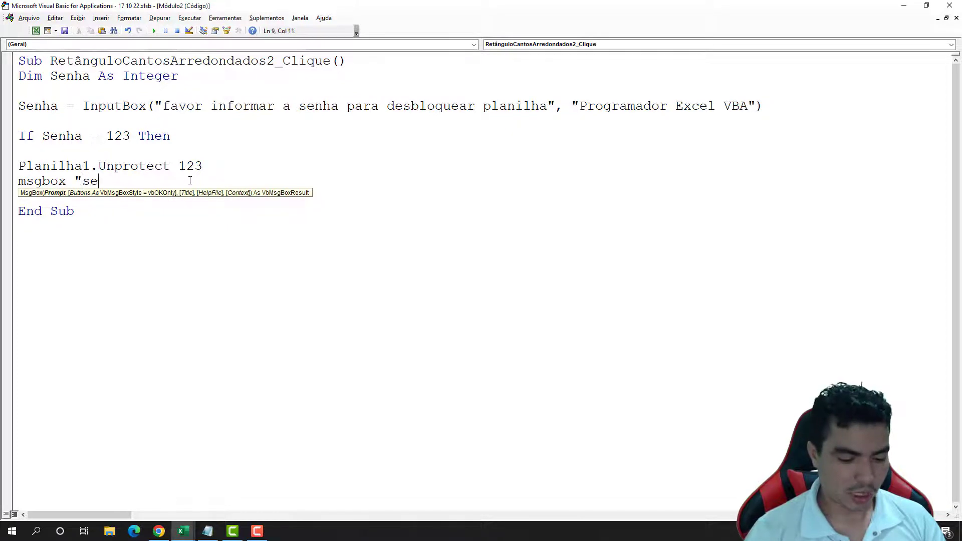
text(nha corrt)
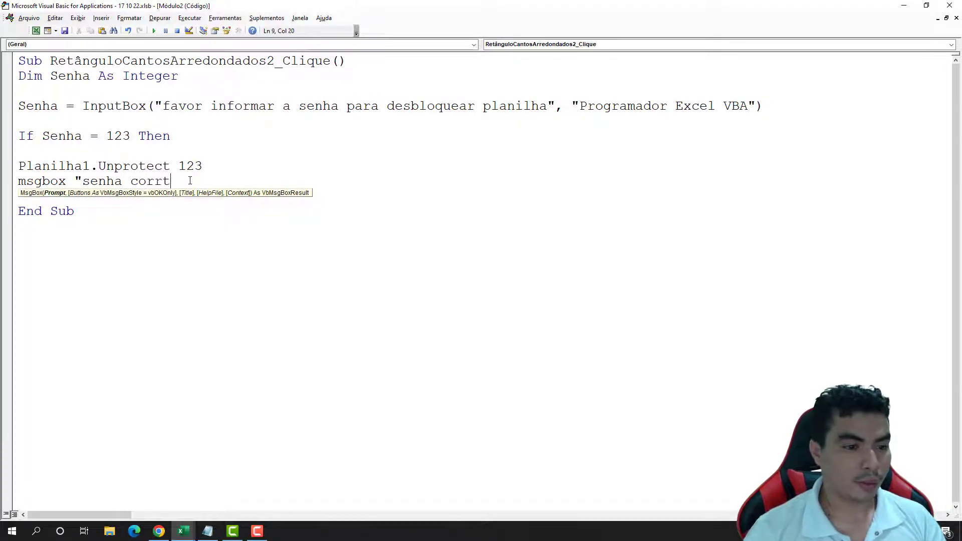
key(Left)
text(eta, p)
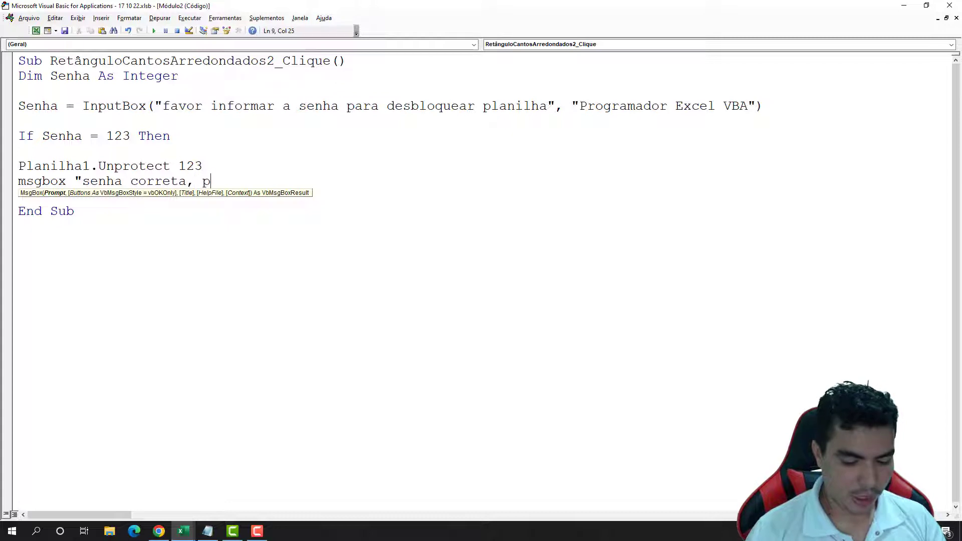
text(lanilha desprotegida")
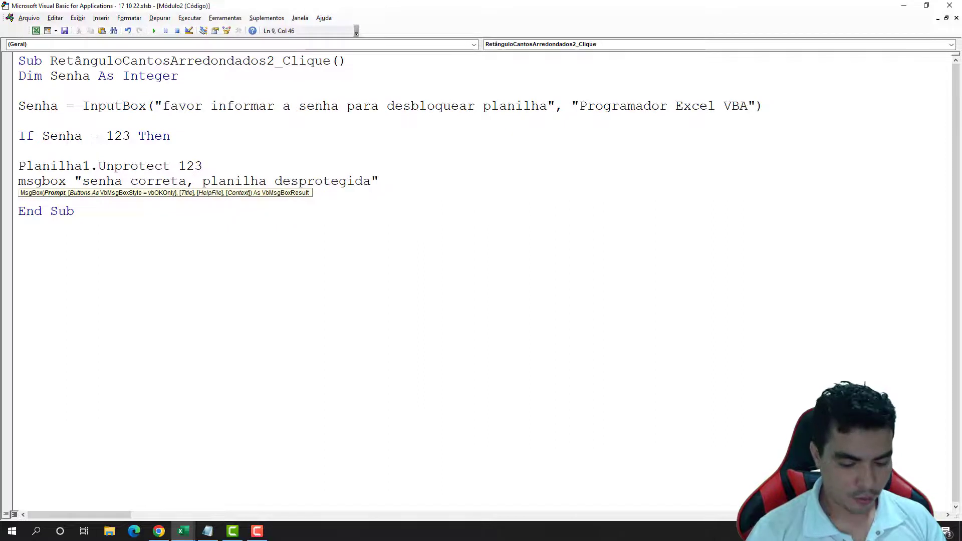
text(,vbinf)
key(Tab)
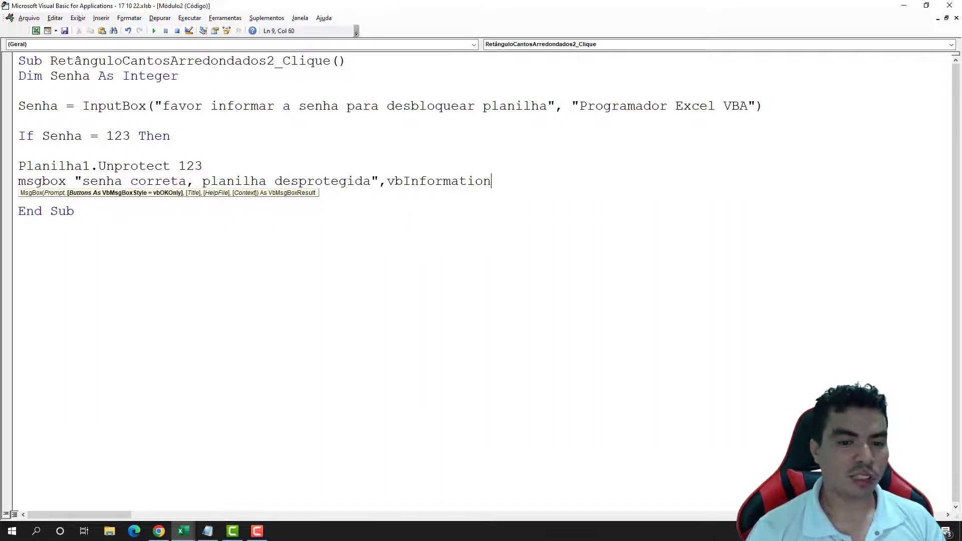
text(,"P)
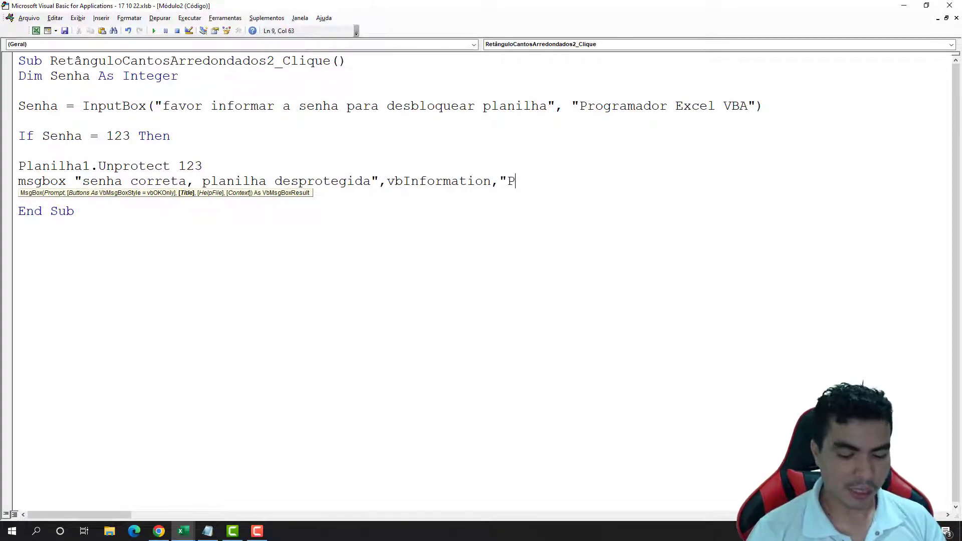
text(rogramador Exc)
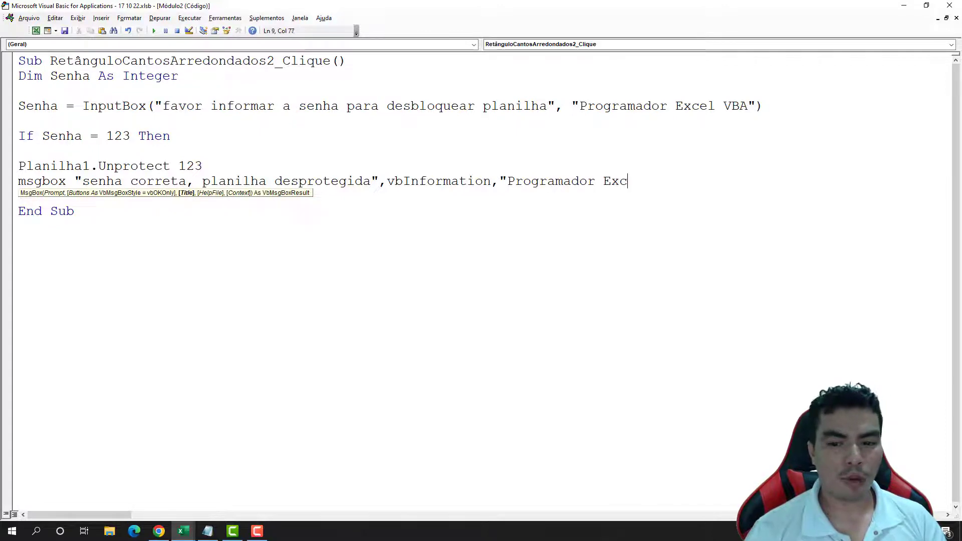
text(el VBA)
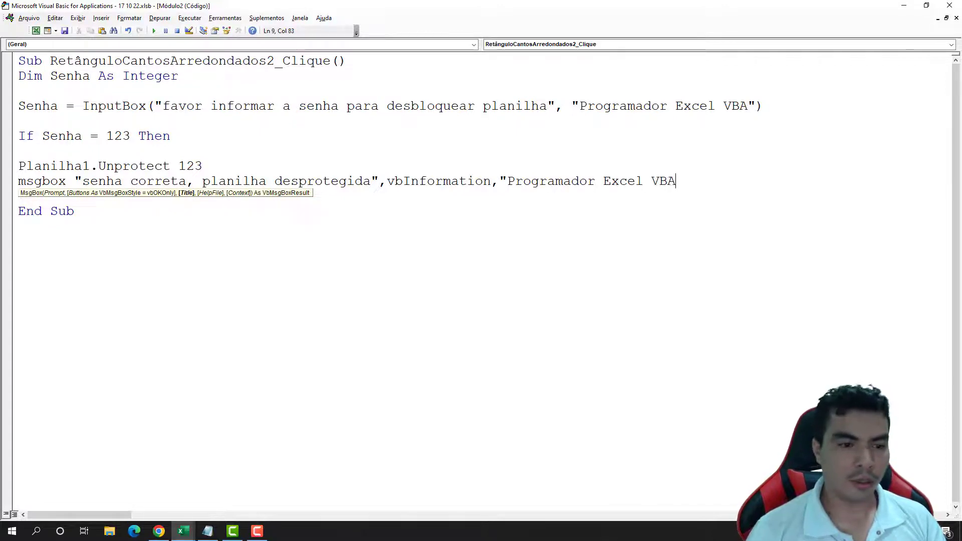
text(")
drag(687, 181, 17, 180)
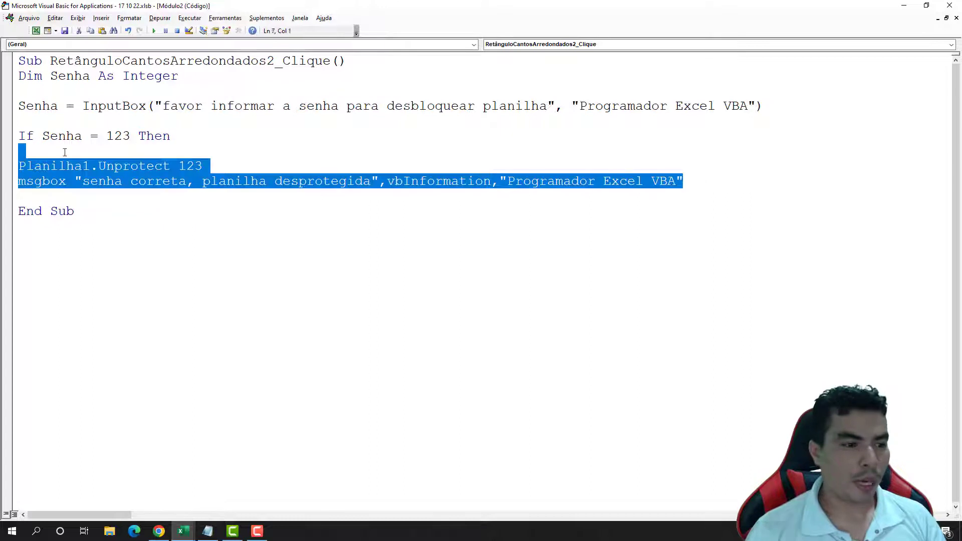
click(38, 196)
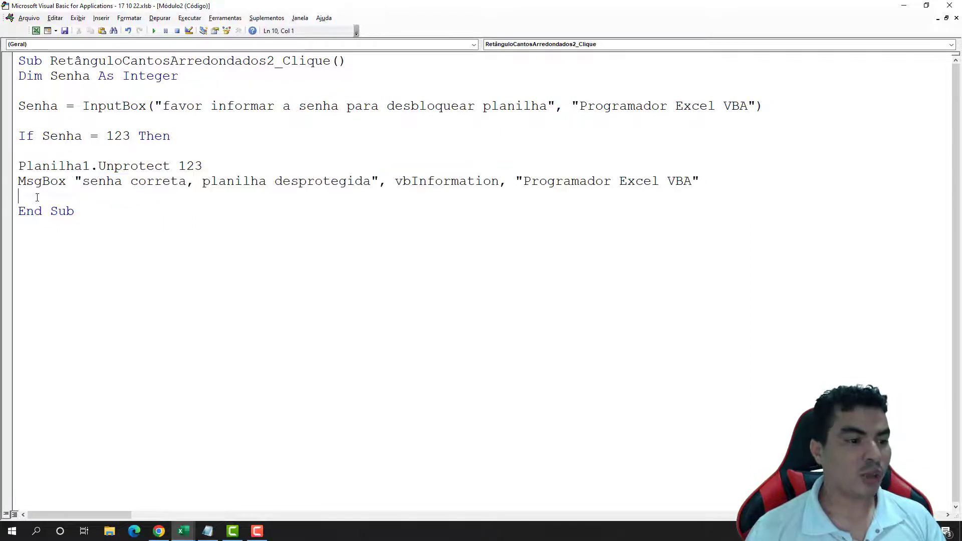
Add an Else branch with a vbExclamation MsgBox "senha inccorreta, planilha continua protegida".
key(Return)
text(else)
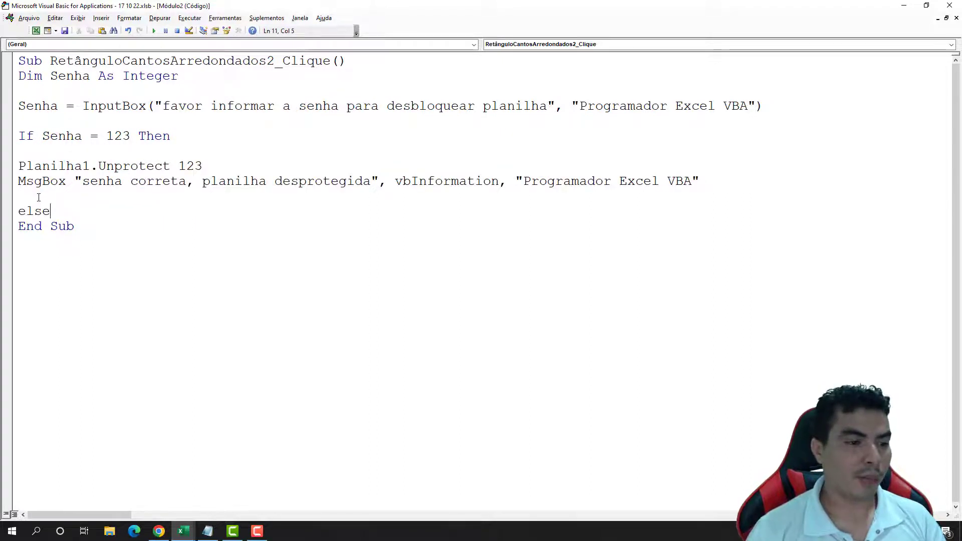
key(Return)
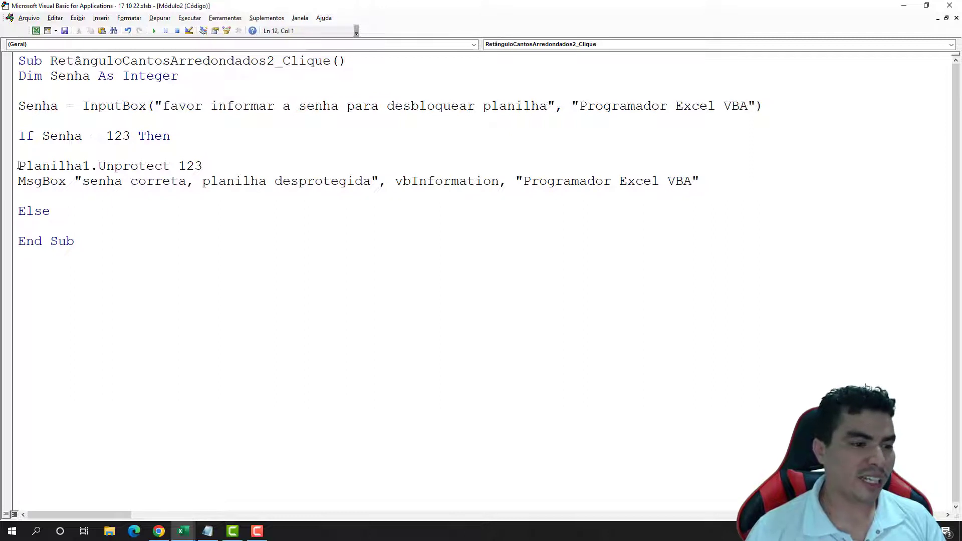
mouse_move(19, 165)
mouse_down()
mouse_move(88, 193)
mouse_move(1, 209)
mouse_up()
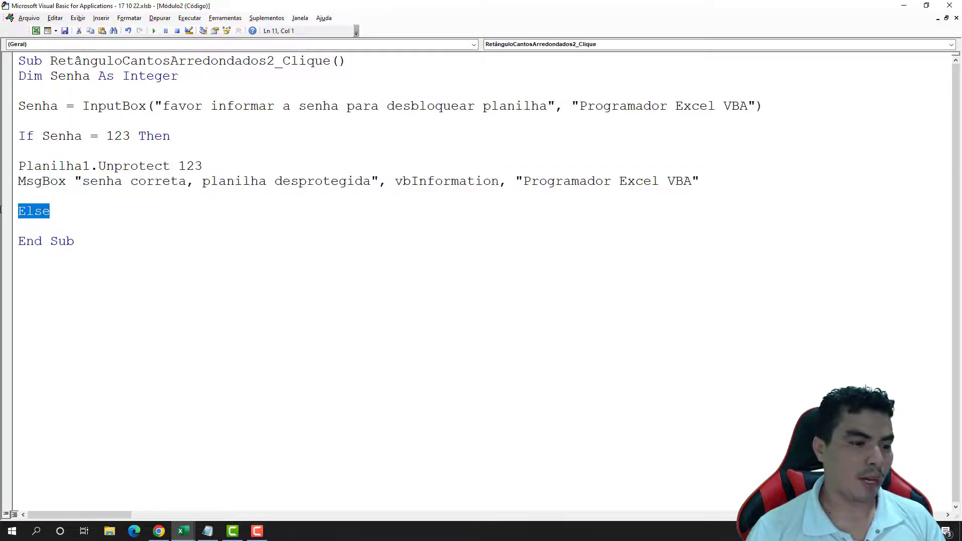
click(21, 226)
text(msgbox "senha correta, planilha desprotegida",vbInformation,"Programador Excel VBA")
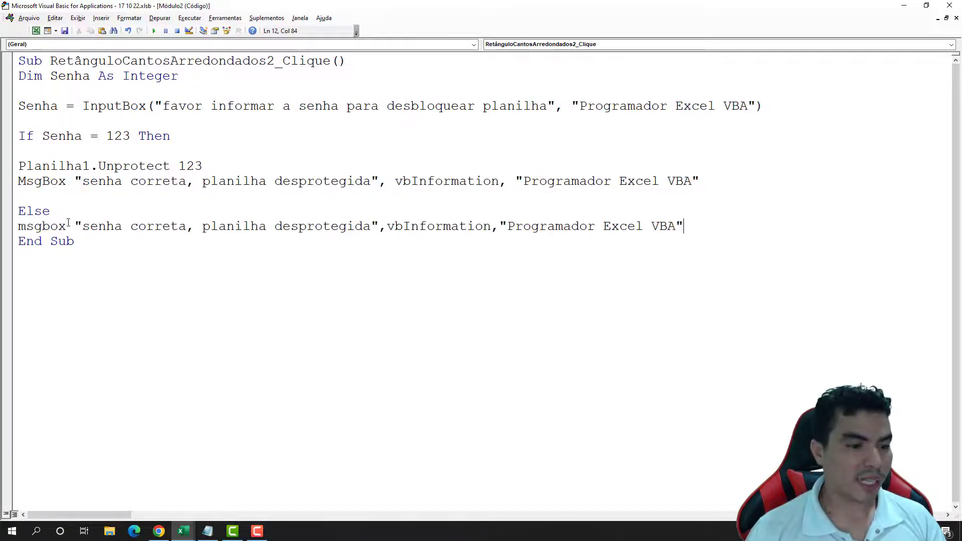
text(i)
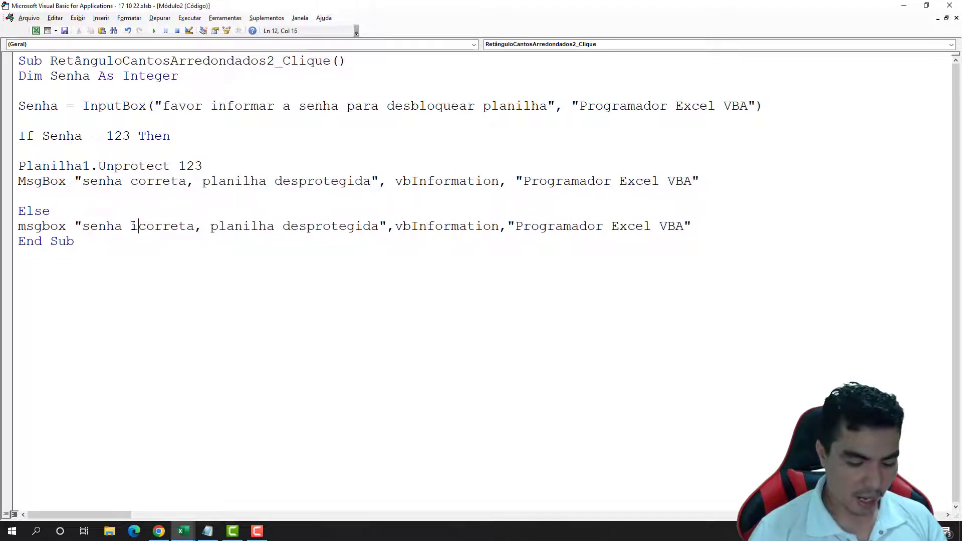
text(nc)
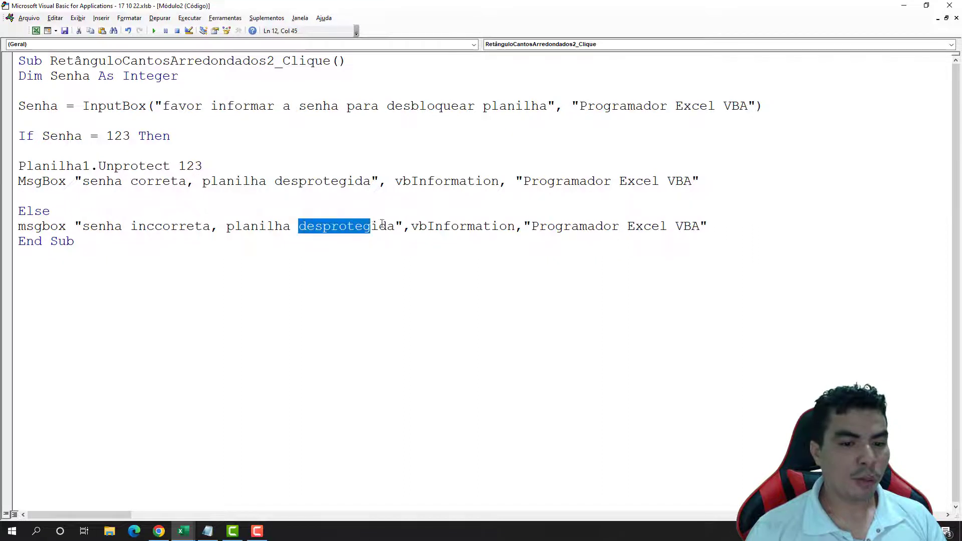
drag(295, 226, 395, 226)
text(continu)
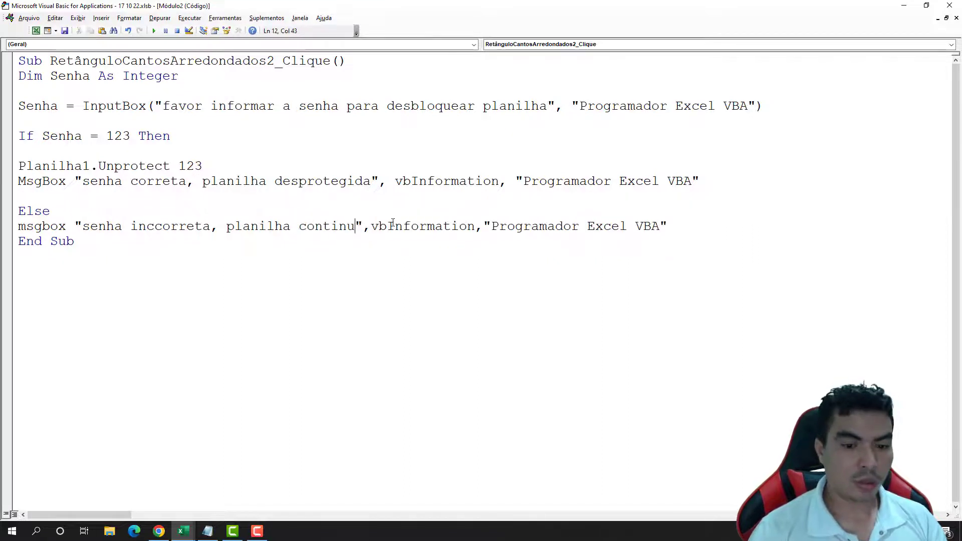
text(a proteg)
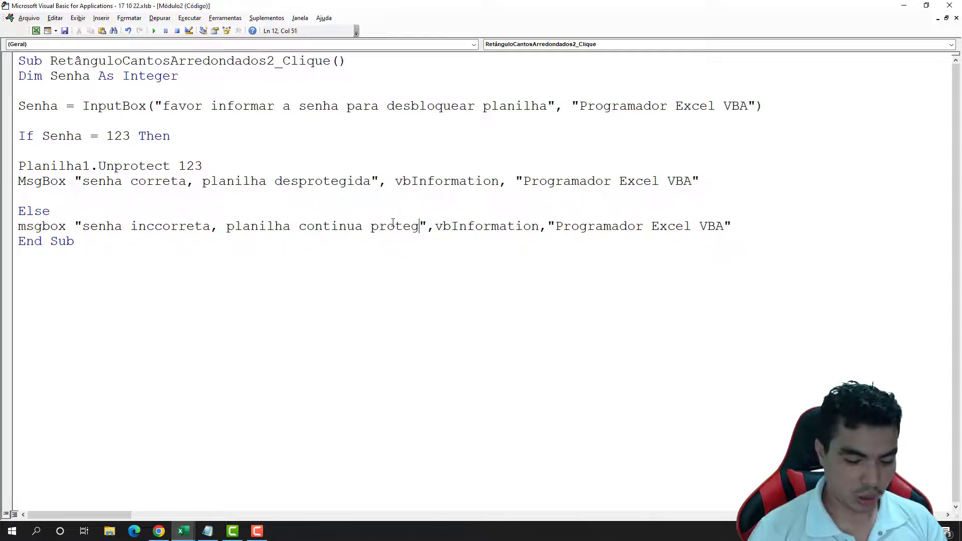
text(ida)
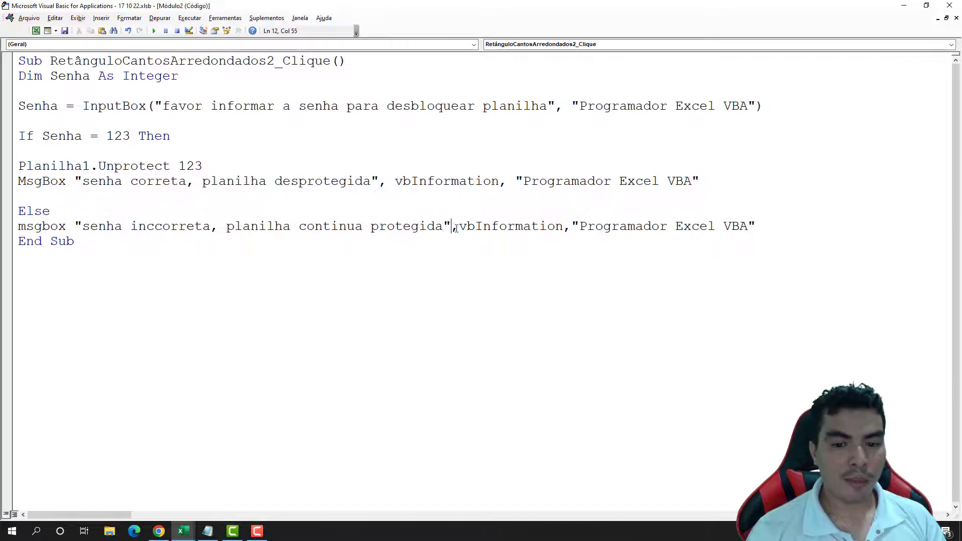
drag(456, 229, 564, 226)
text(v)
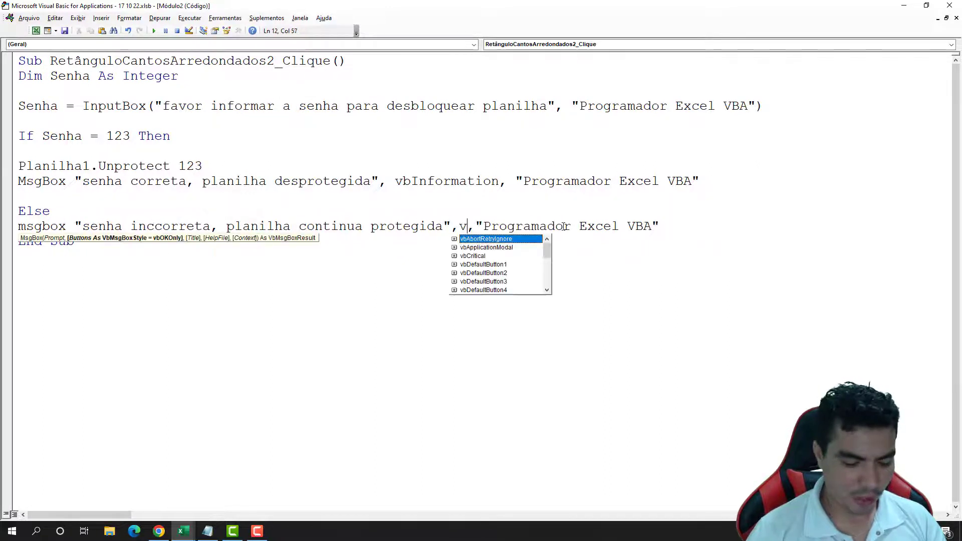
text(bex)
key(Tab)
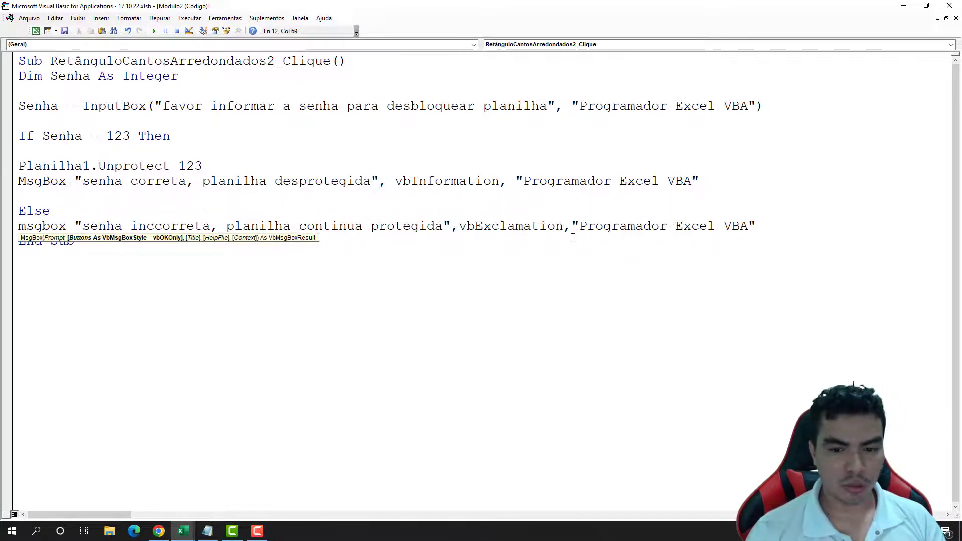
click(562, 255)
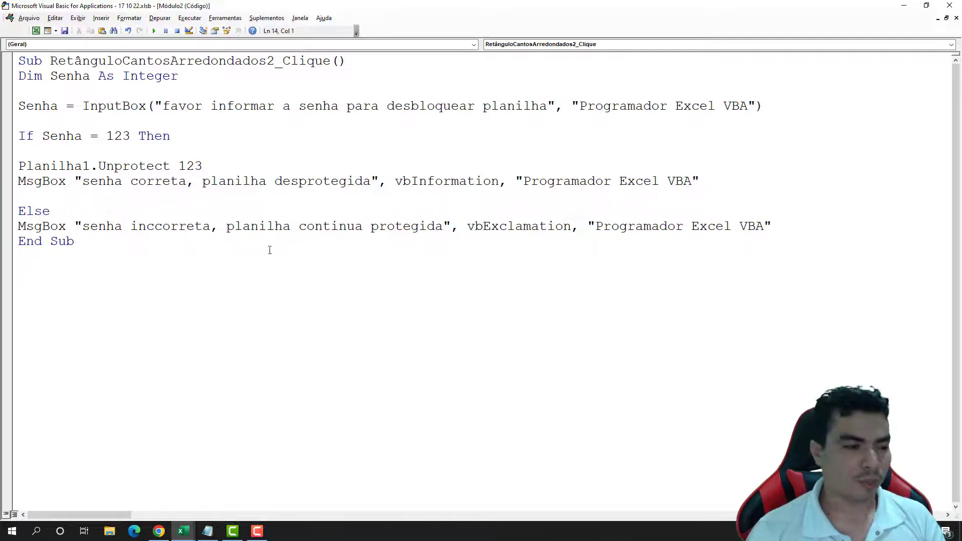
Close the password check with End If before End Sub.
click(766, 226)
key(Return)
key(Return)
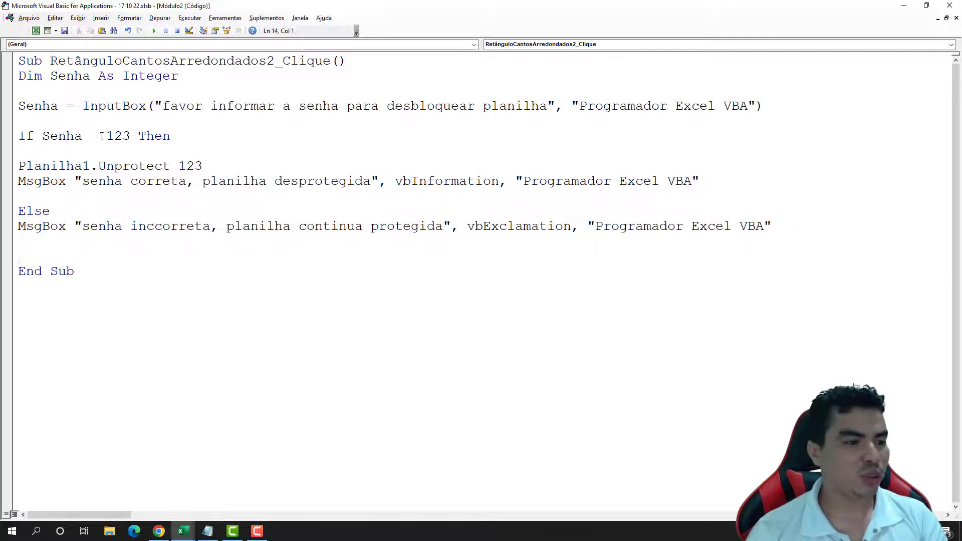
drag(34, 137, 19, 141)
click(33, 240)
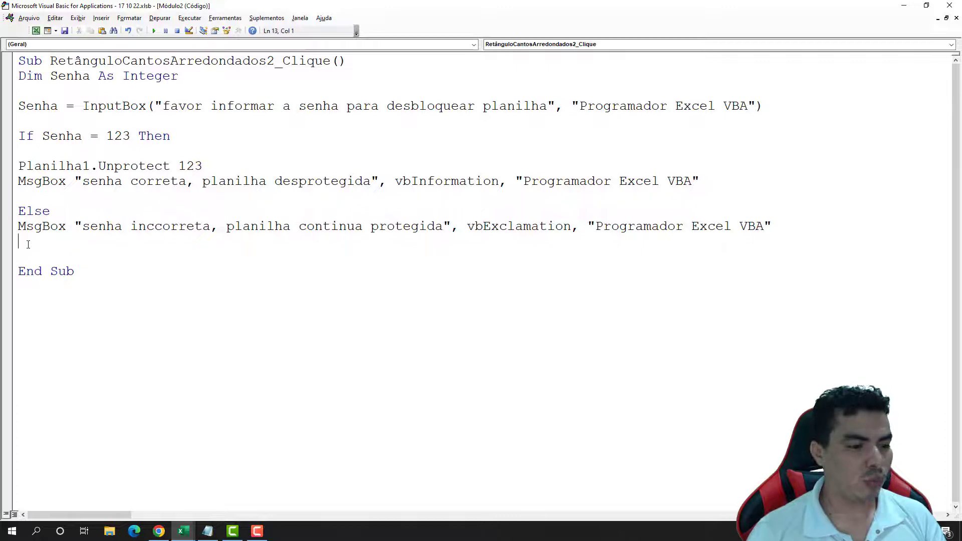
text(end if)
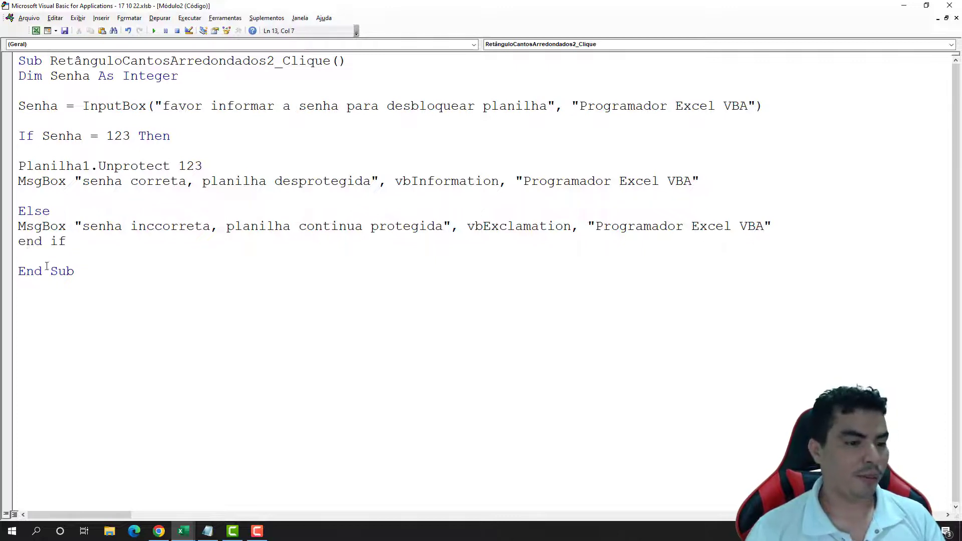
click(151, 282)
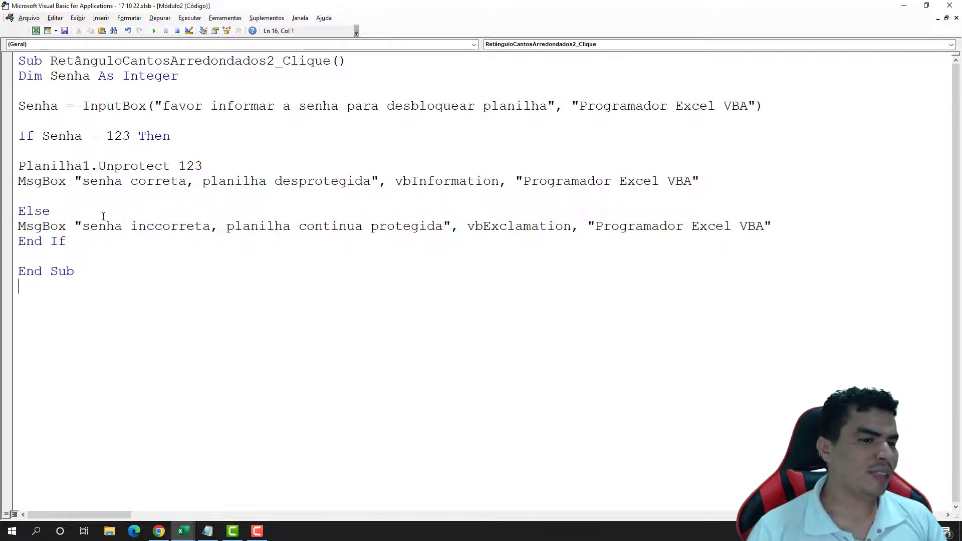
Test the Editar button with a long numeric password, hitting run-time error 6 (overflow) at the InputBox line.
click(36, 31)
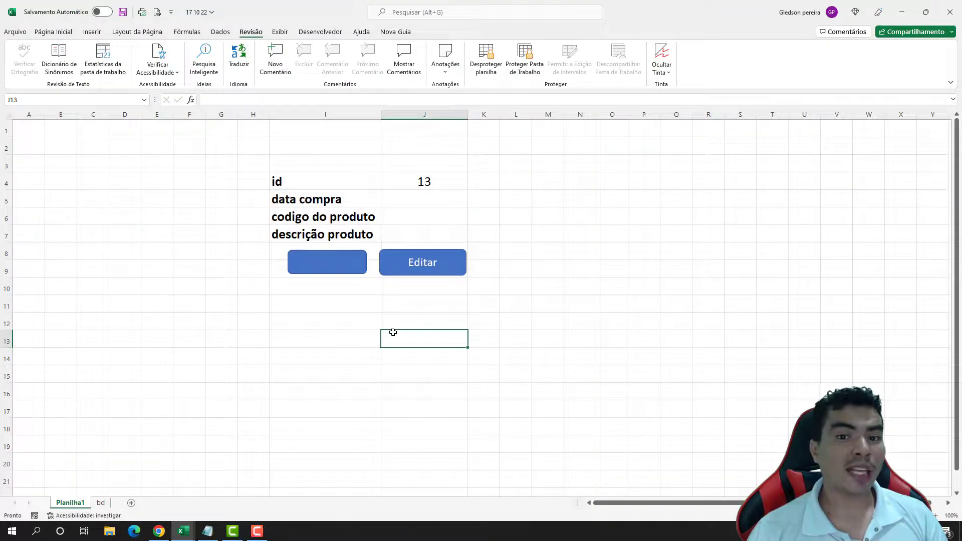
click(431, 273)
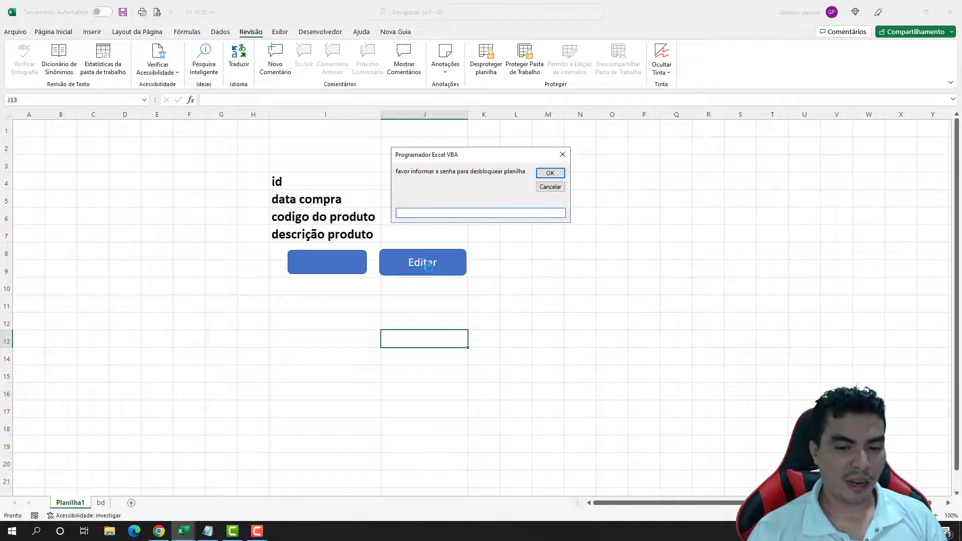
text(12345699)
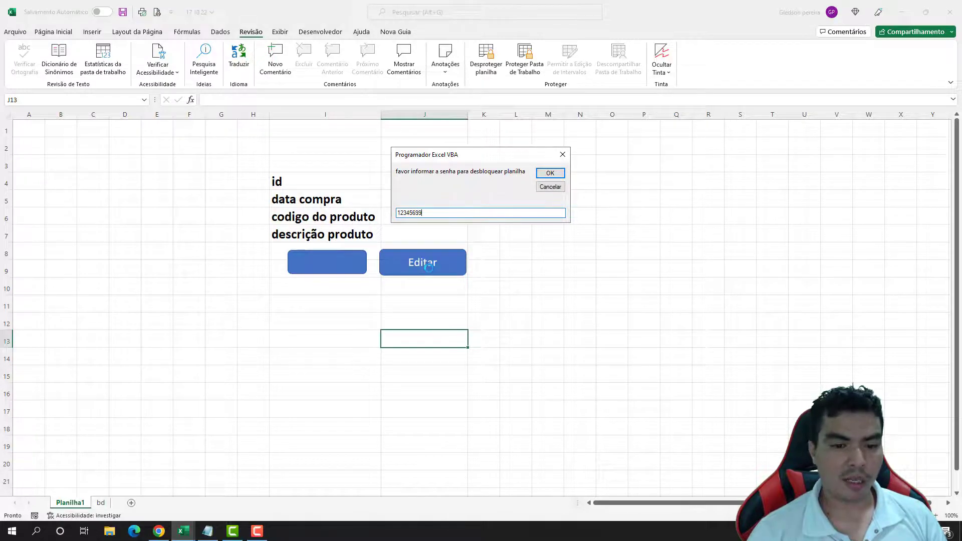
key(Return)
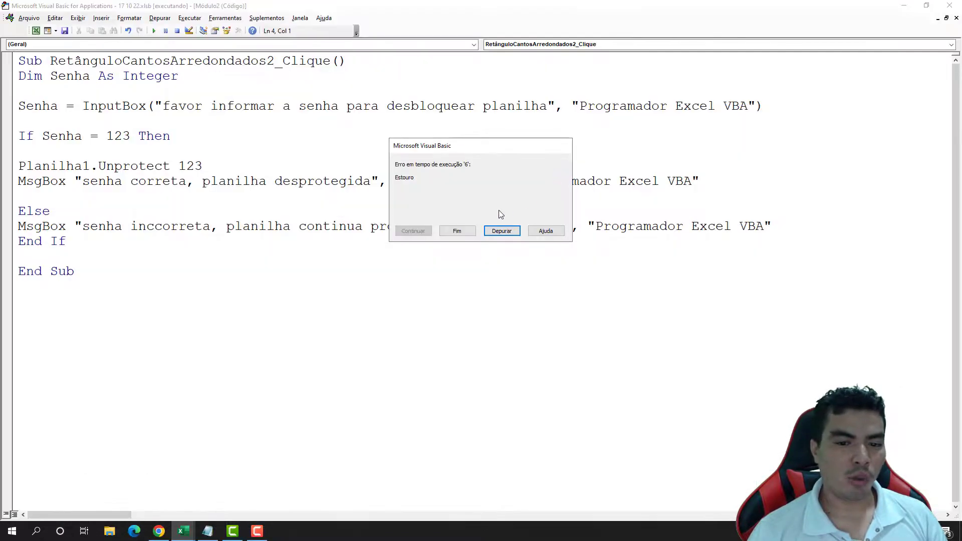
key(ctrl+1)
mouse_move(403, 134)
mouse_down()
mouse_move(370, 138)
mouse_move(649, 252)
mouse_up()
mouse_move(894, 342)
mouse_down()
mouse_move(508, 106)
mouse_move(346, 95)
mouse_up()
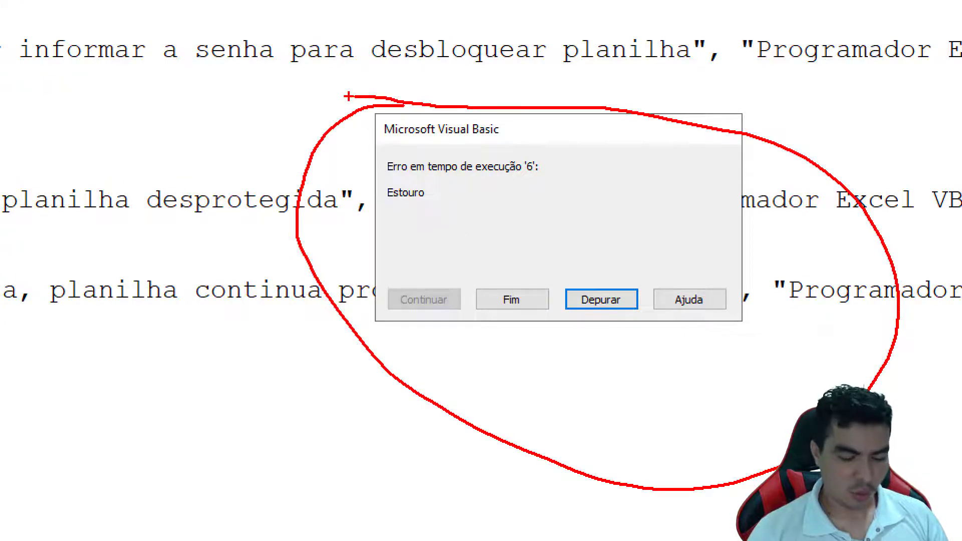
key(Escape)
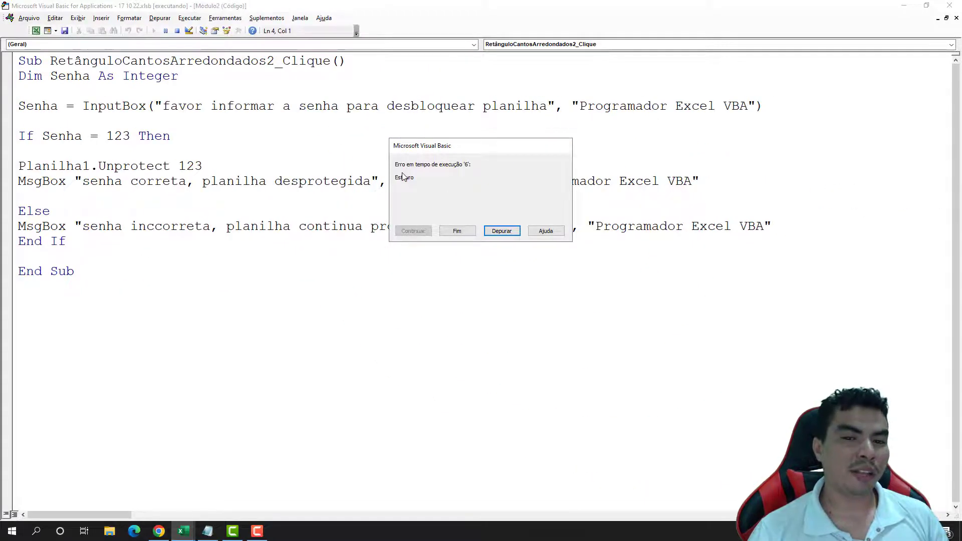
click(500, 232)
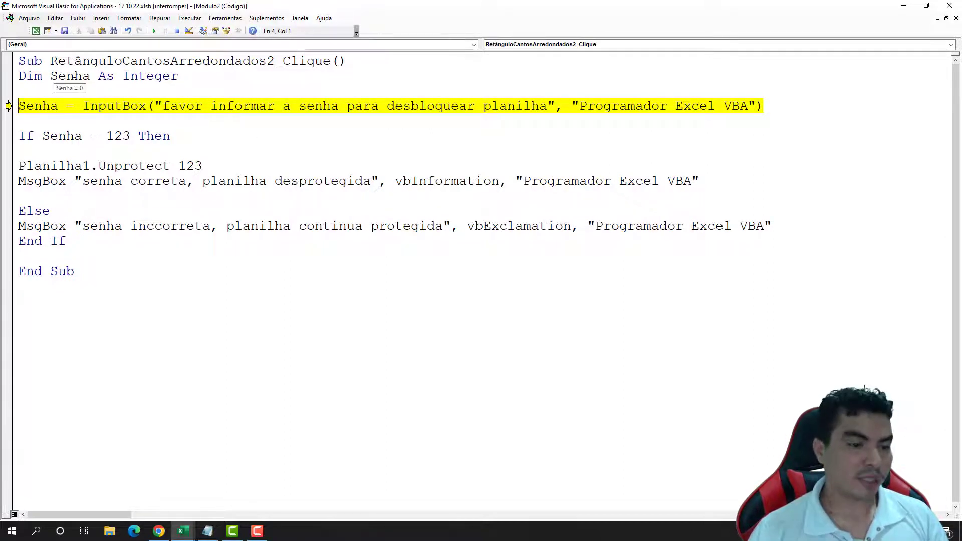
Change the Senha declaration from Integer to Long and accept resetting the paused macro.
drag(219, 92, 366, 91)
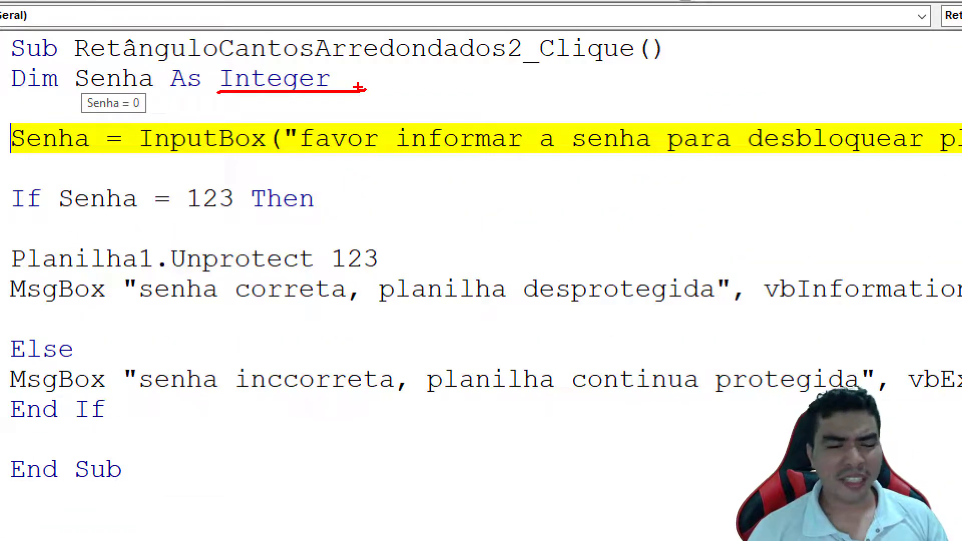
key(Escape)
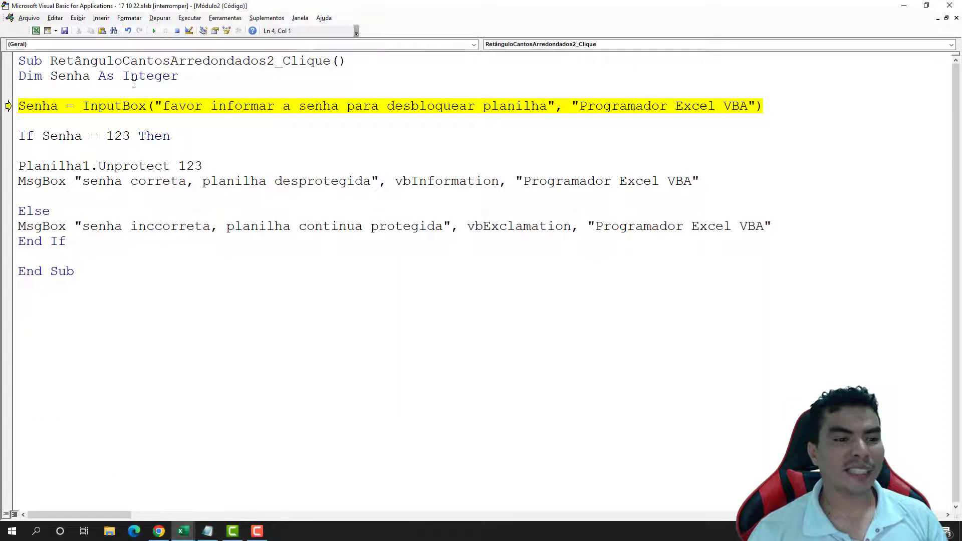
double_click(124, 76)
text(l)
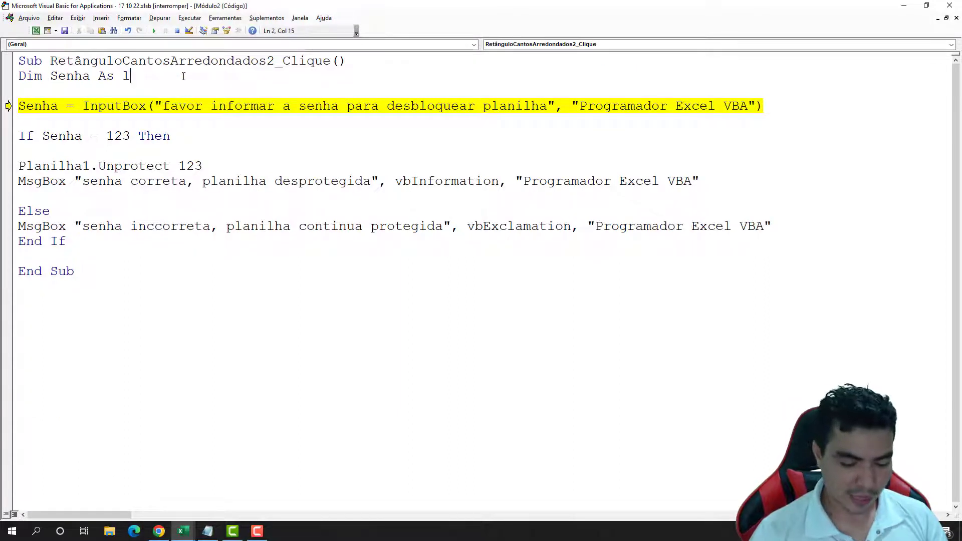
text(ong)
click(216, 136)
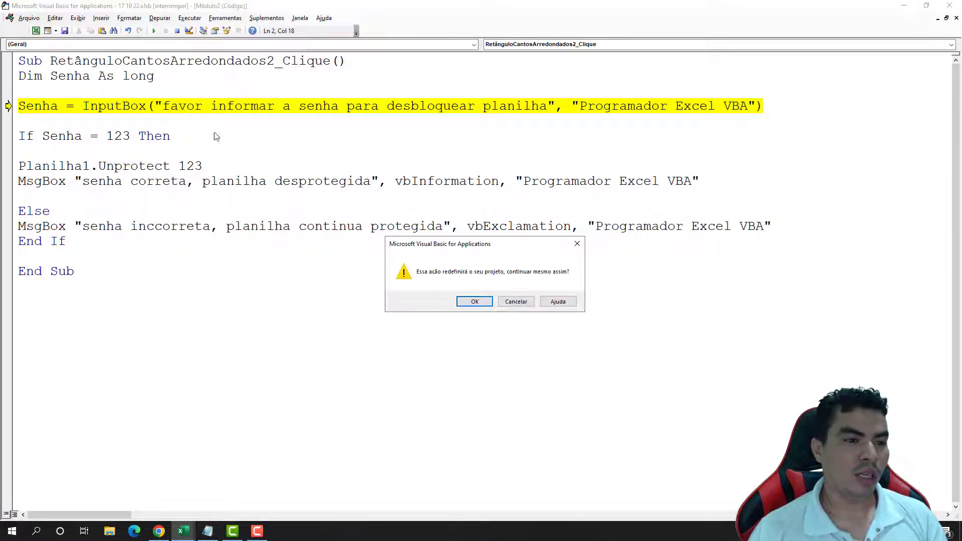
click(463, 302)
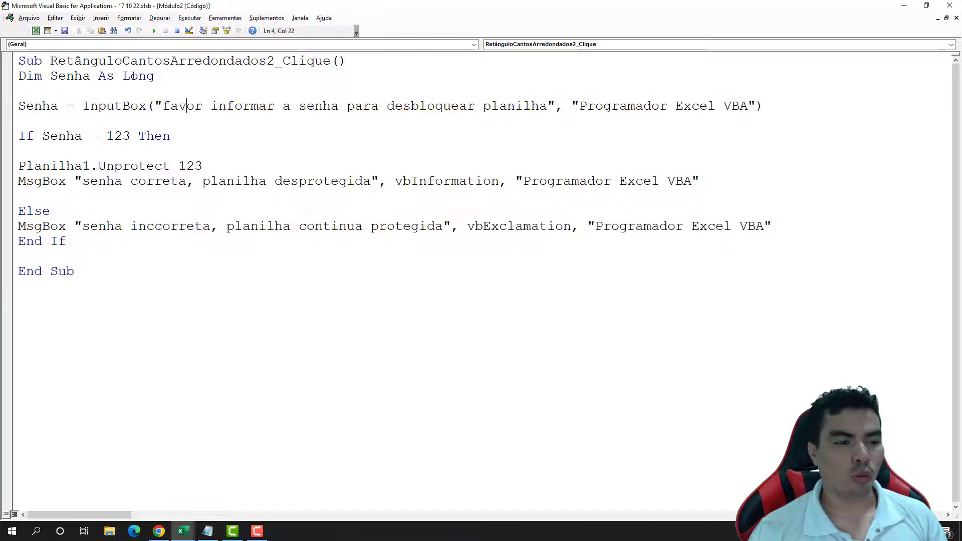
Run Editar with a wrong password and dismiss the 'senha inccorreta, planilha continua protegida' warning.
click(36, 30)
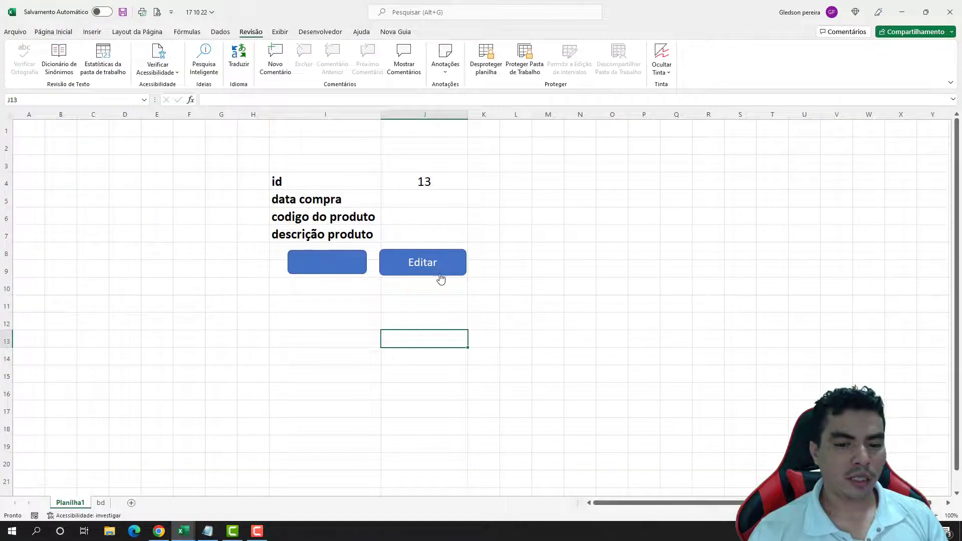
click(435, 271)
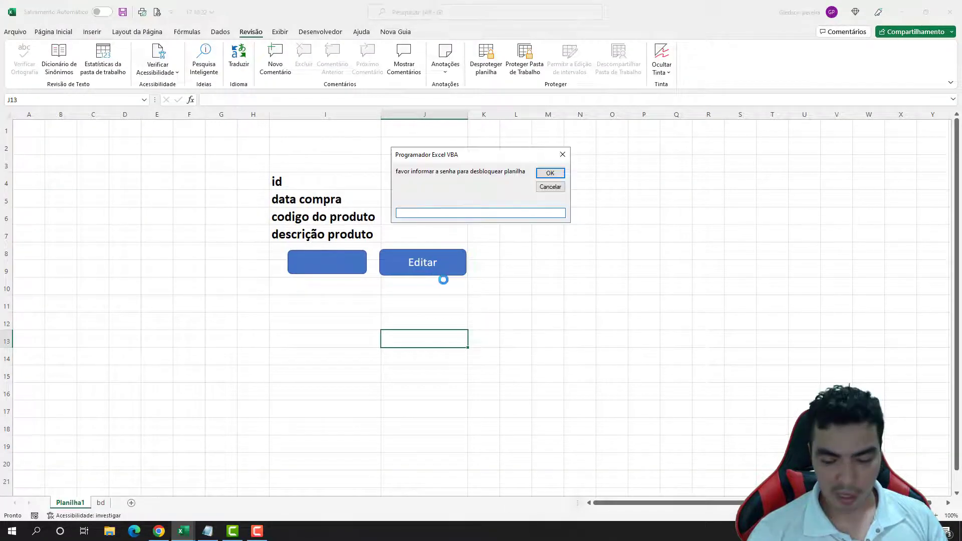
text(99)
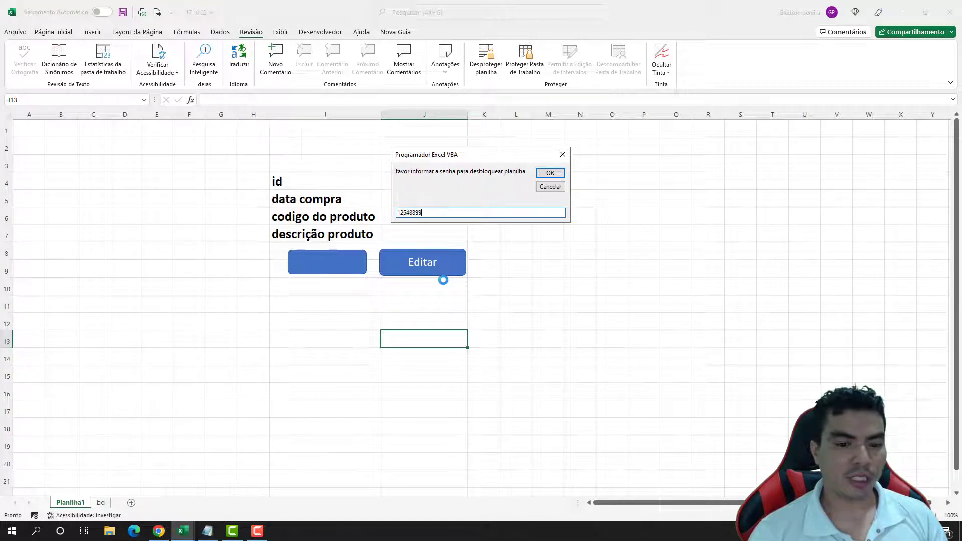
click(550, 174)
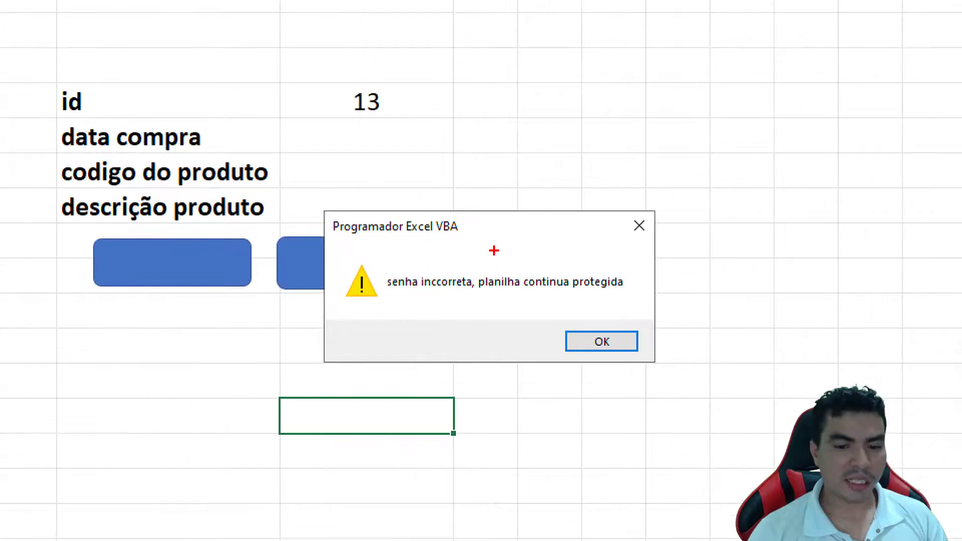
mouse_move(539, 214)
mouse_down()
mouse_move(465, 148)
mouse_move(403, 152)
mouse_up()
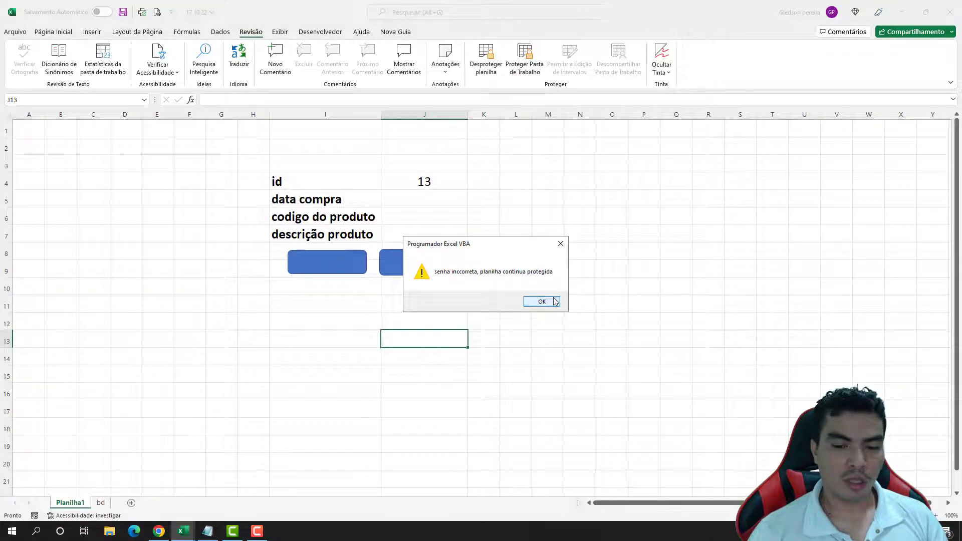
click(542, 300)
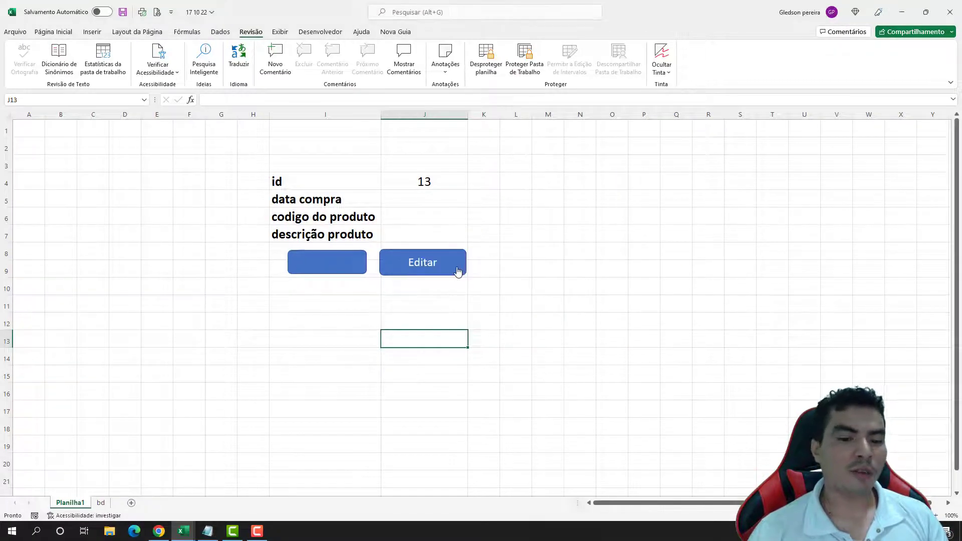
After J4 refuses editing, unlock the sheet by entering the correct password through the Editar macro.
double_click(415, 189)
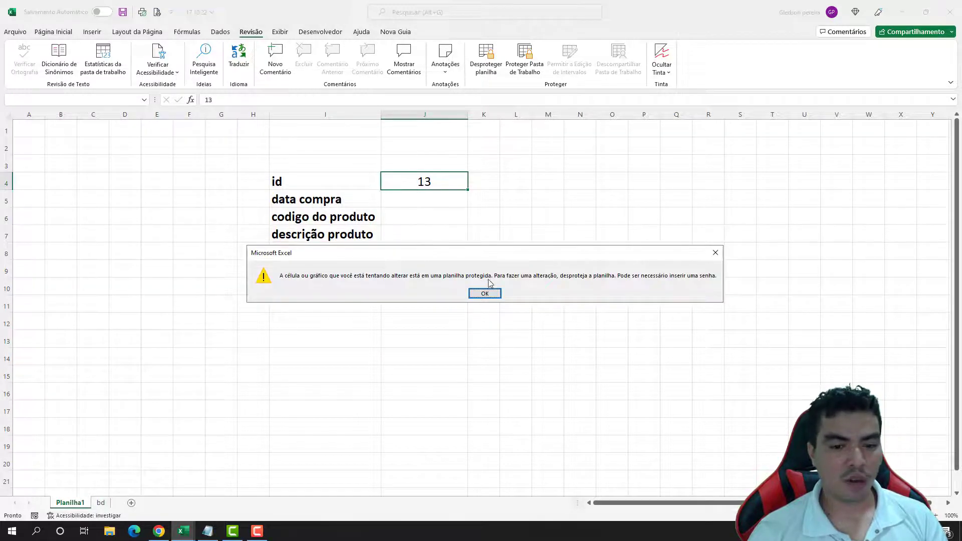
click(484, 293)
click(442, 268)
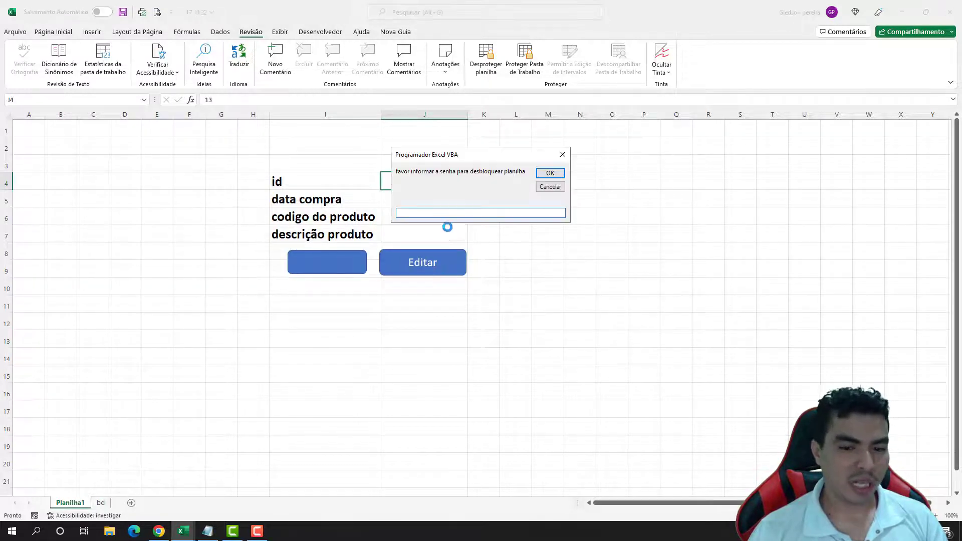
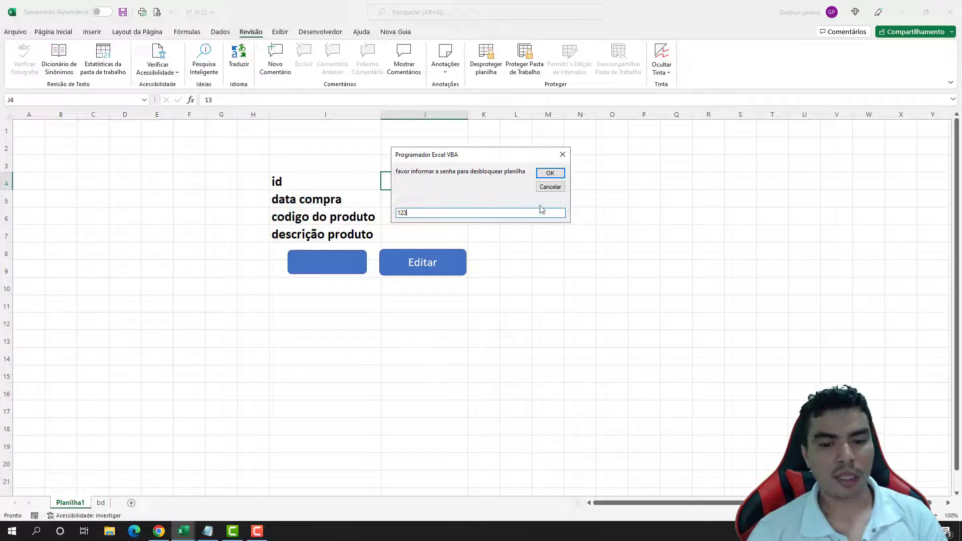
click(549, 174)
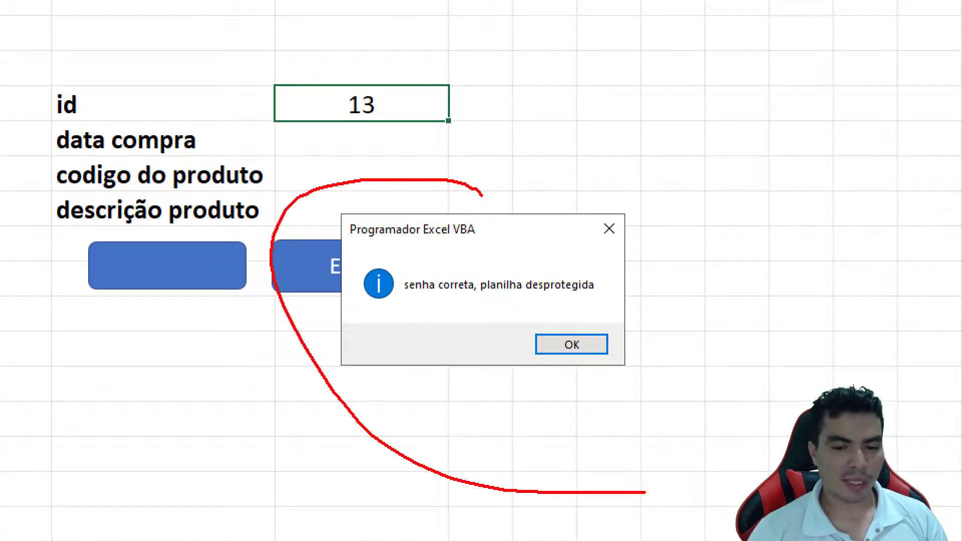
drag(481, 196, 880, 396)
key(Escape)
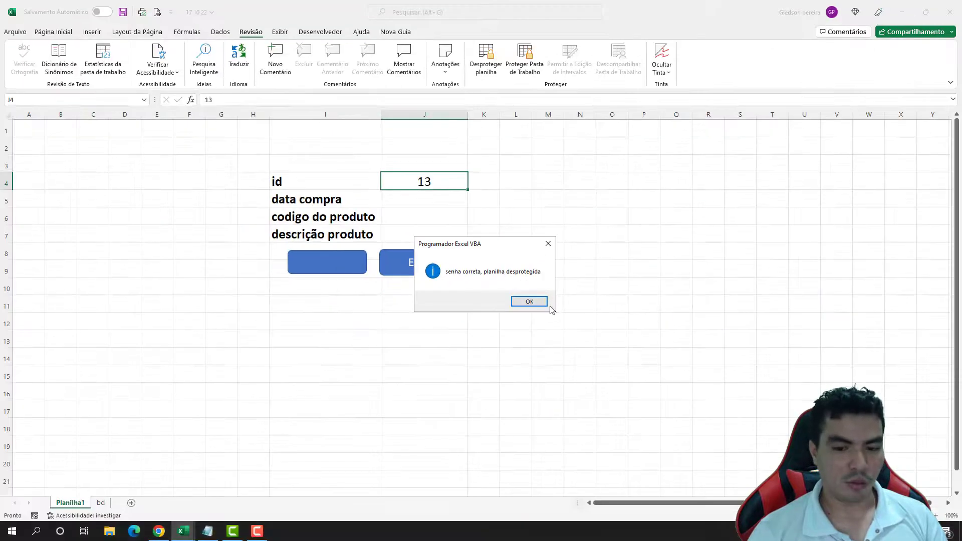
click(541, 302)
Enter 10 as the new id in J4, replacing 13.
text(10)
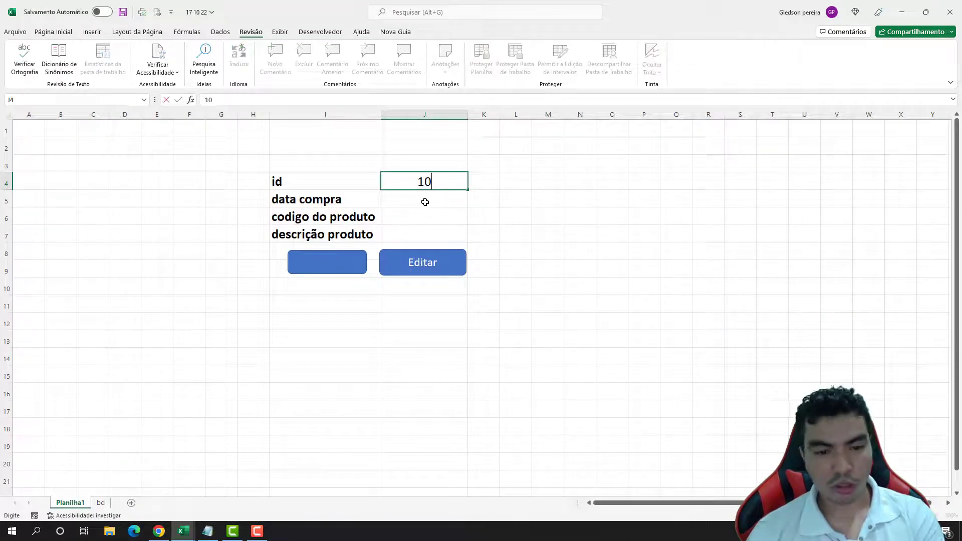
click(521, 235)
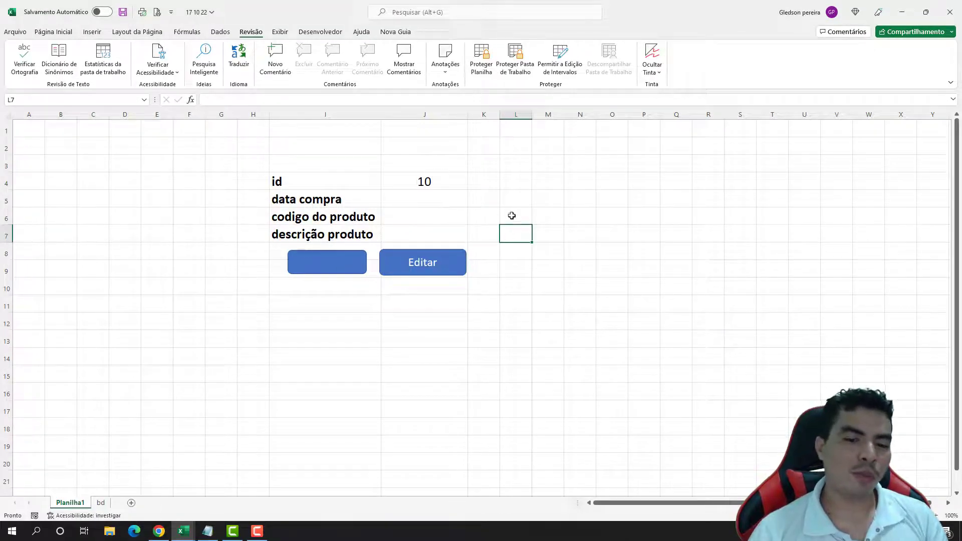